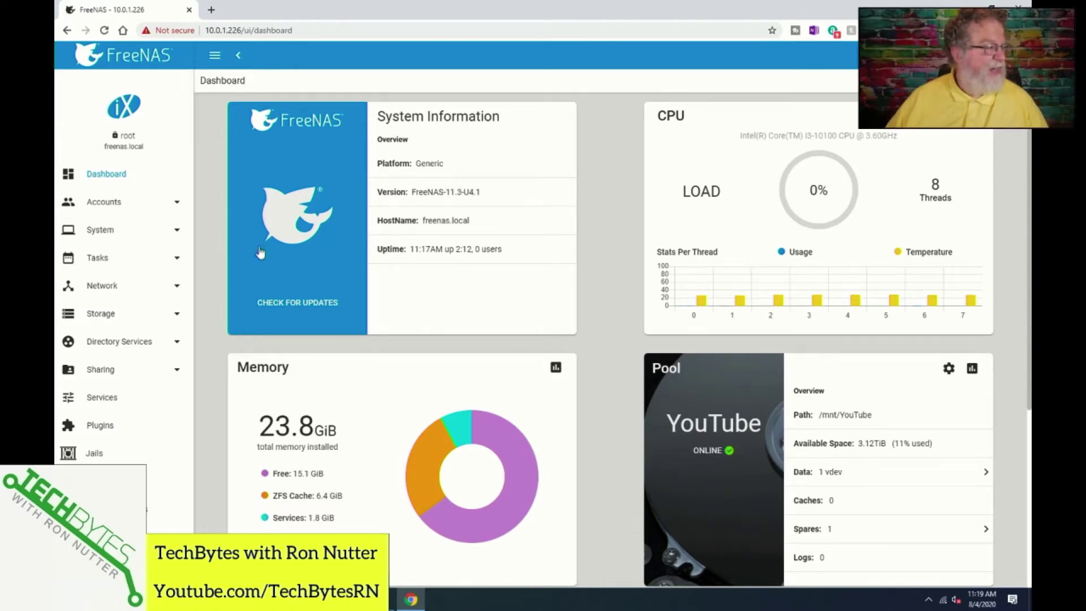
# Step: Open the Cloud Credentials page in the system settings
pyautogui.click(177, 231)
pyautogui.scroll(-1, 122, 344)
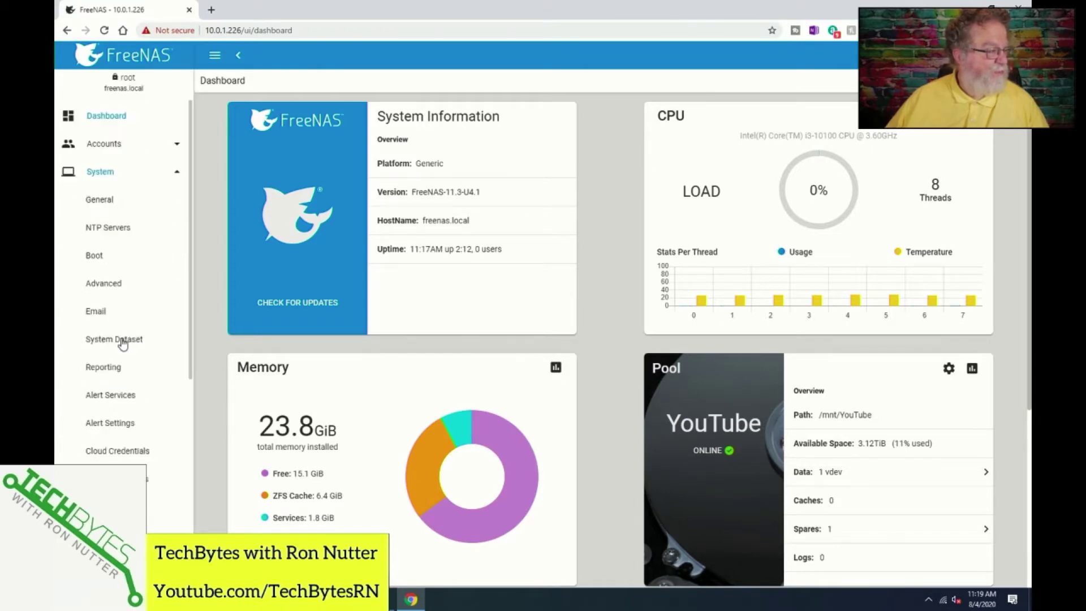
pyautogui.scroll(-1, 123, 343)
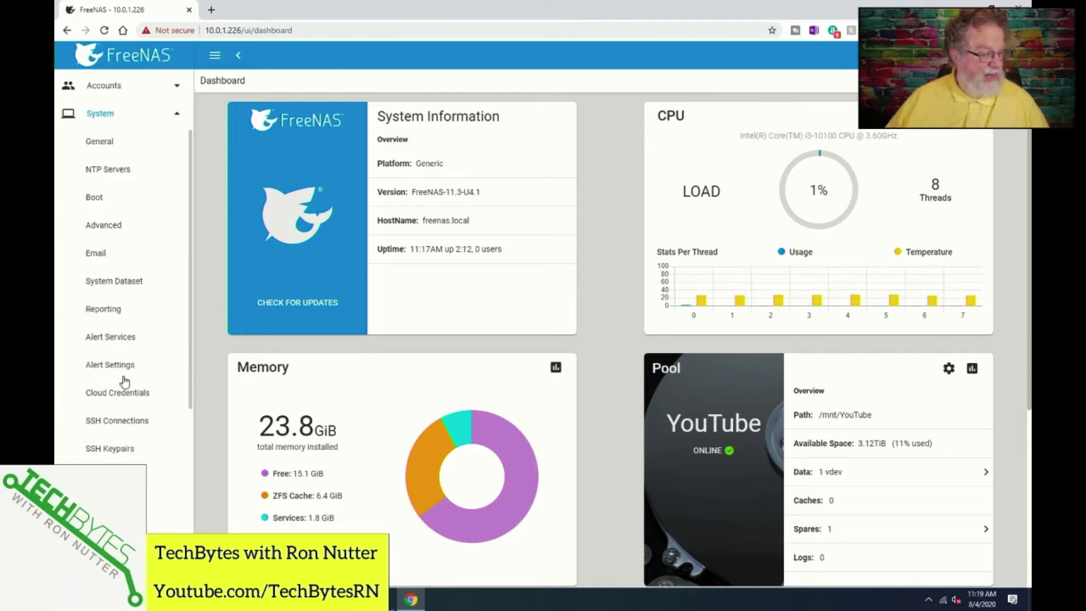
pyautogui.click(125, 396)
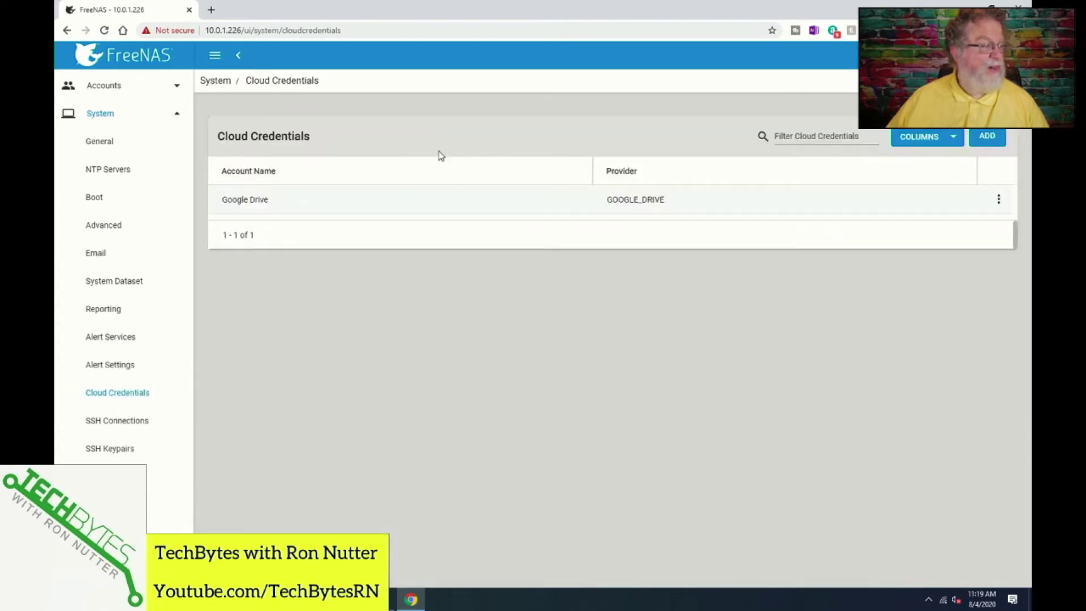
# Step: Start a new cloud credential named Dropbox with Dropbox as the provider
pyautogui.click(989, 137)
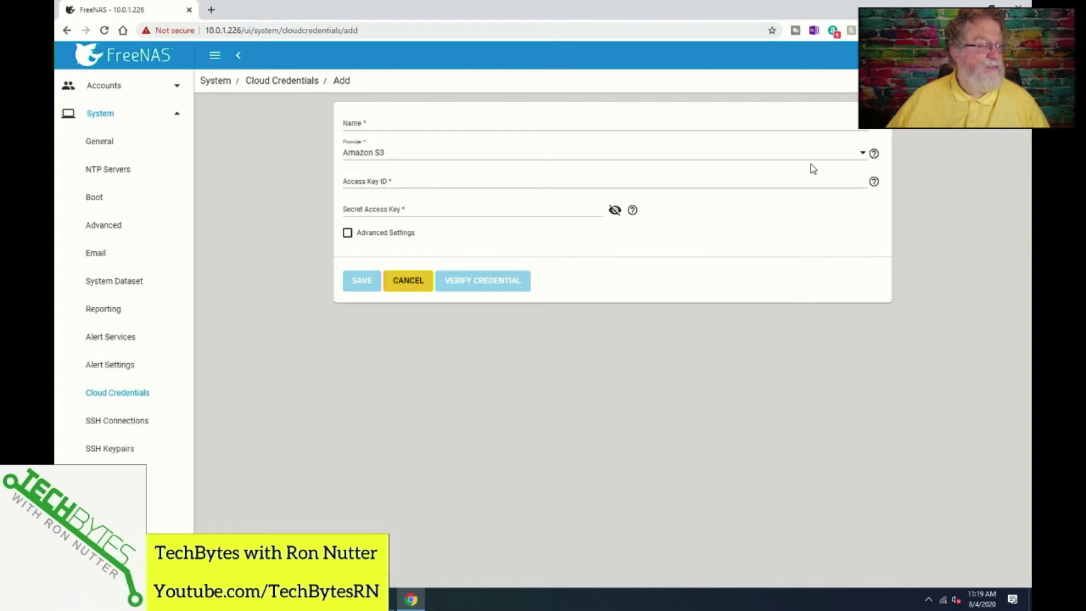
pyautogui.click(689, 122)
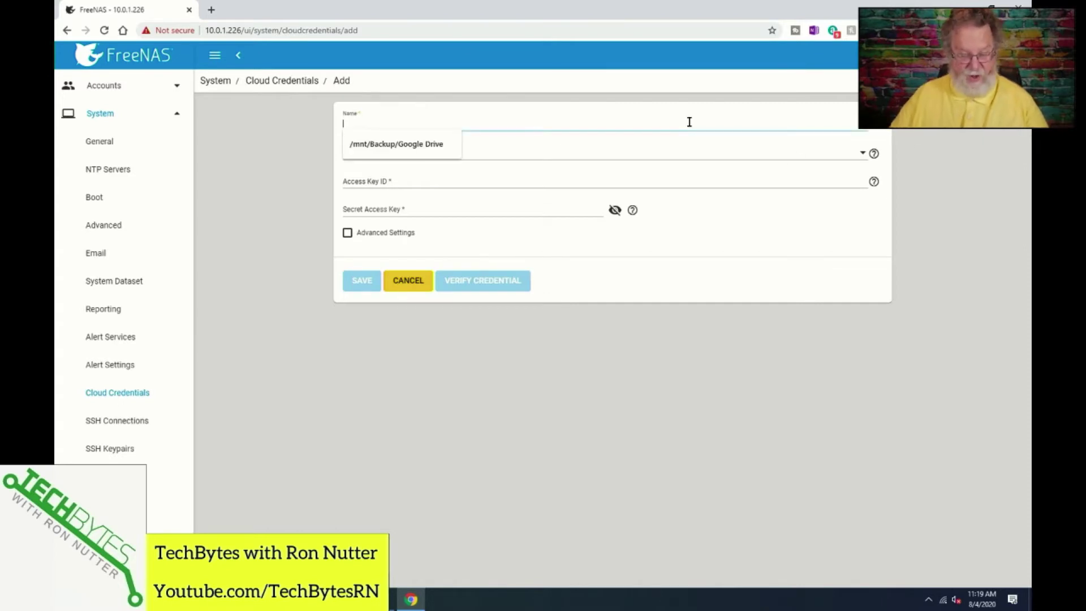
pyautogui.write('Dropbox')
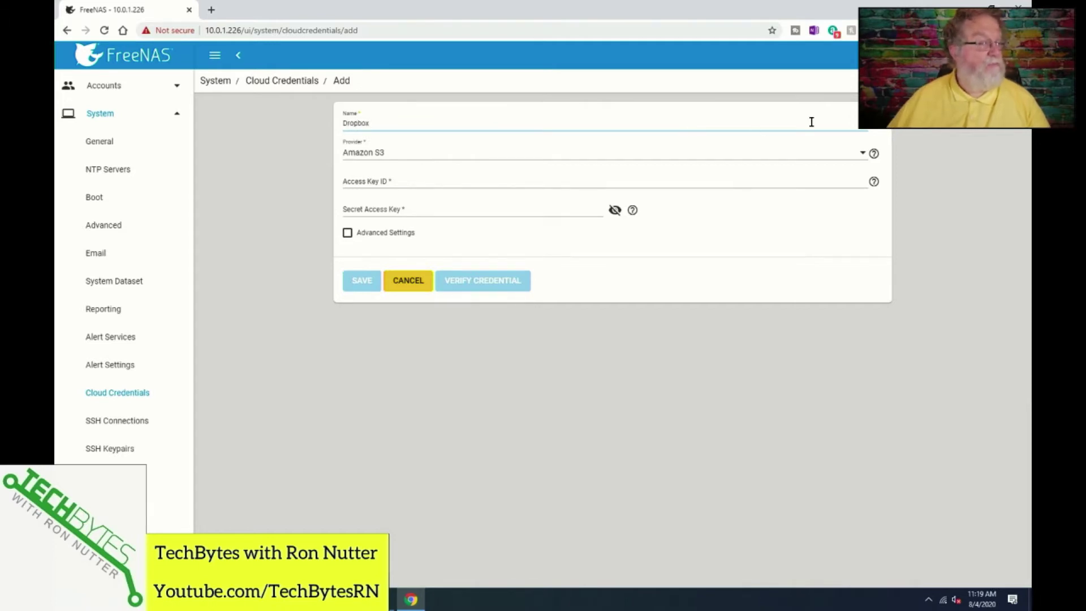
pyautogui.click(864, 154)
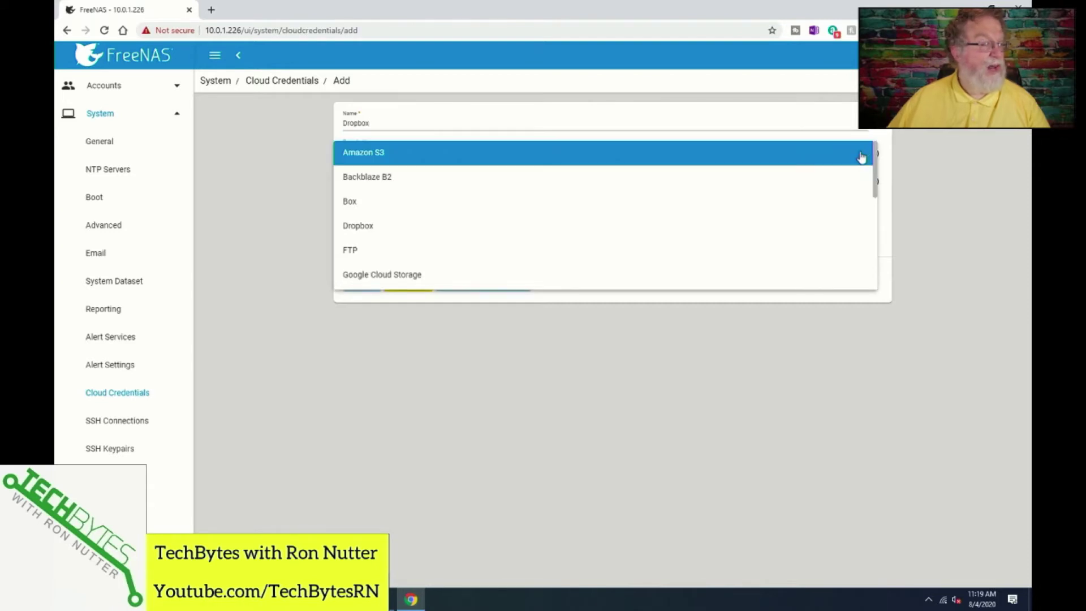
pyautogui.click(361, 226)
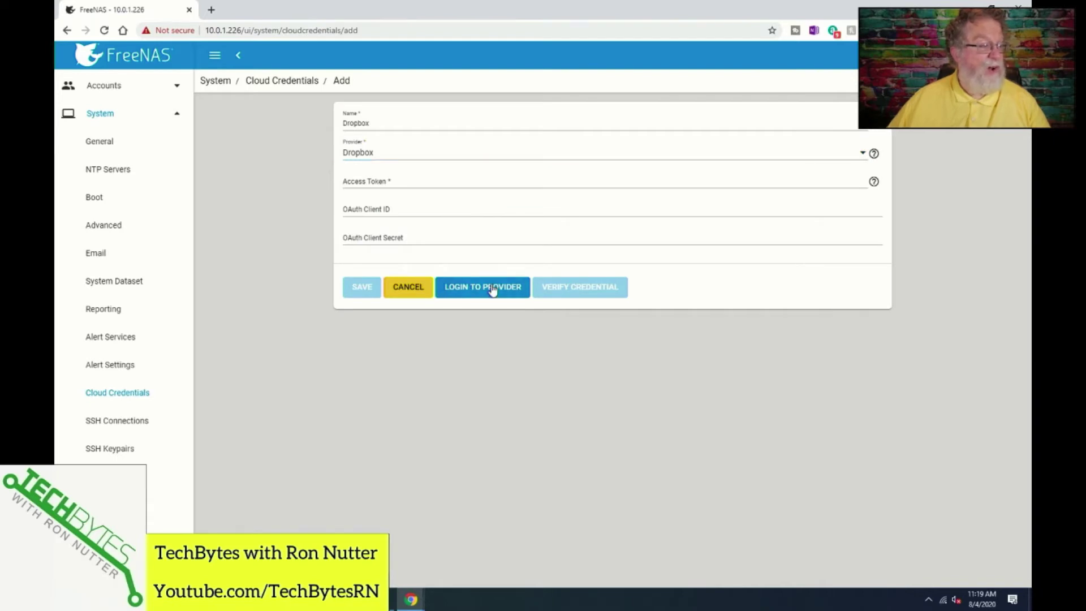
# Step: Log in to the provider and sign in to Dropbox to link it with FreeNAS CloudSync
pyautogui.click(493, 288)
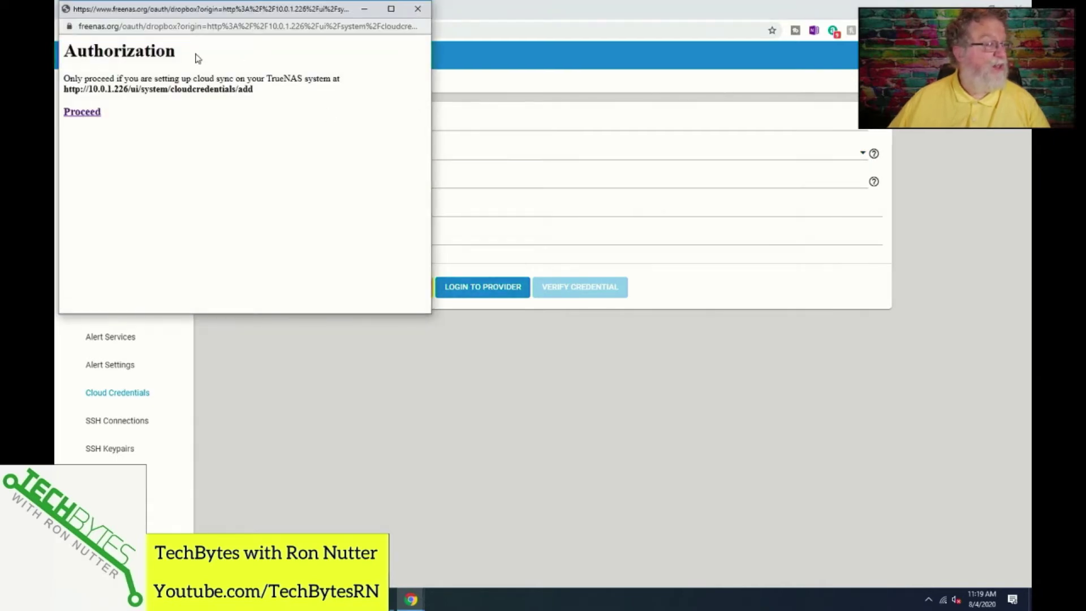
pyautogui.click(86, 114)
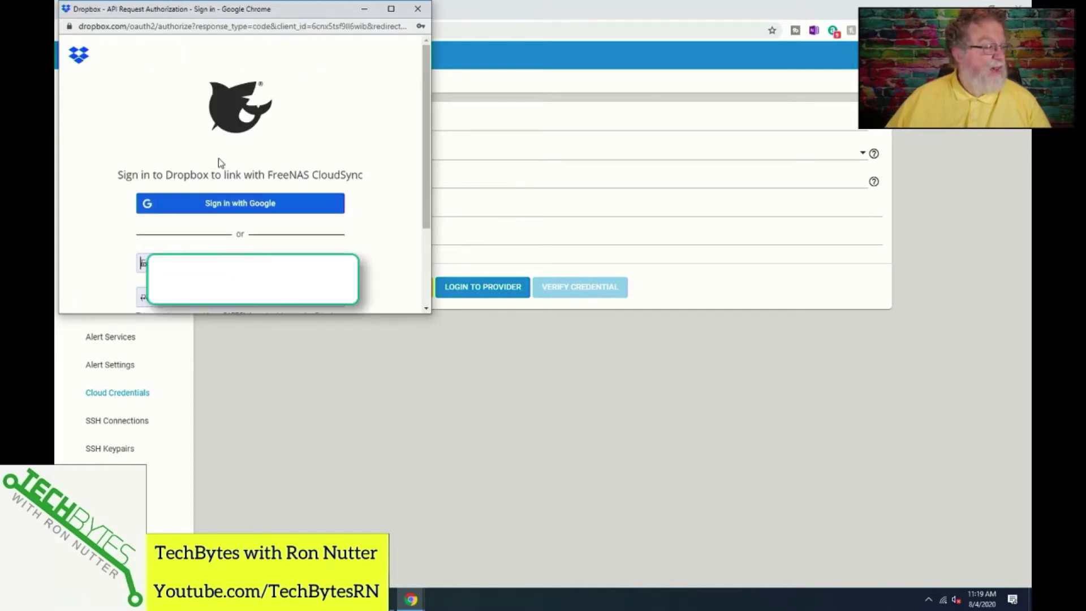
pyautogui.scroll(-1, 381, 243)
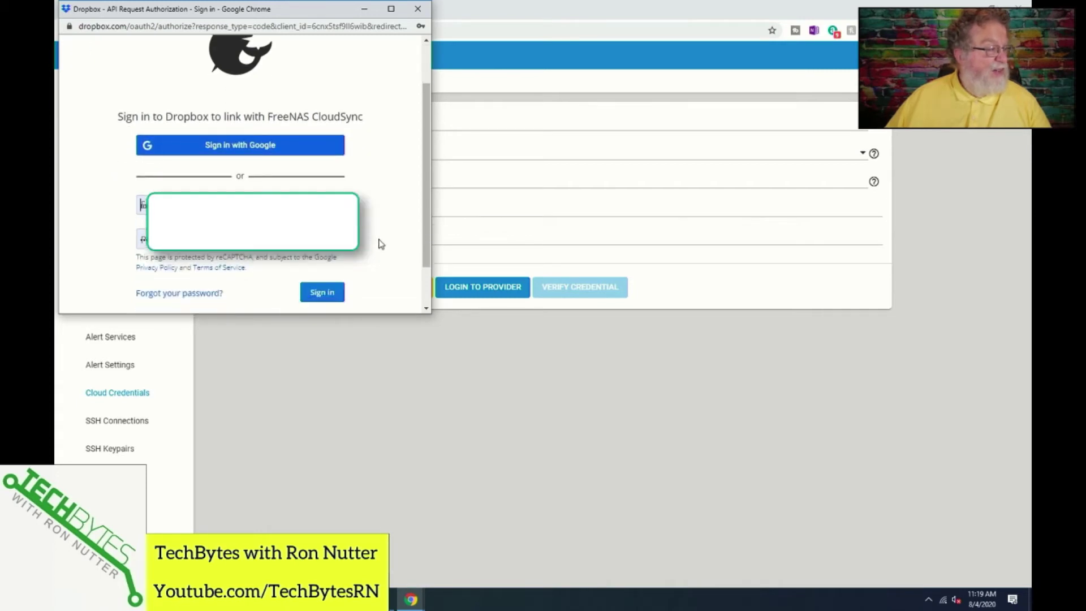
pyautogui.click(325, 294)
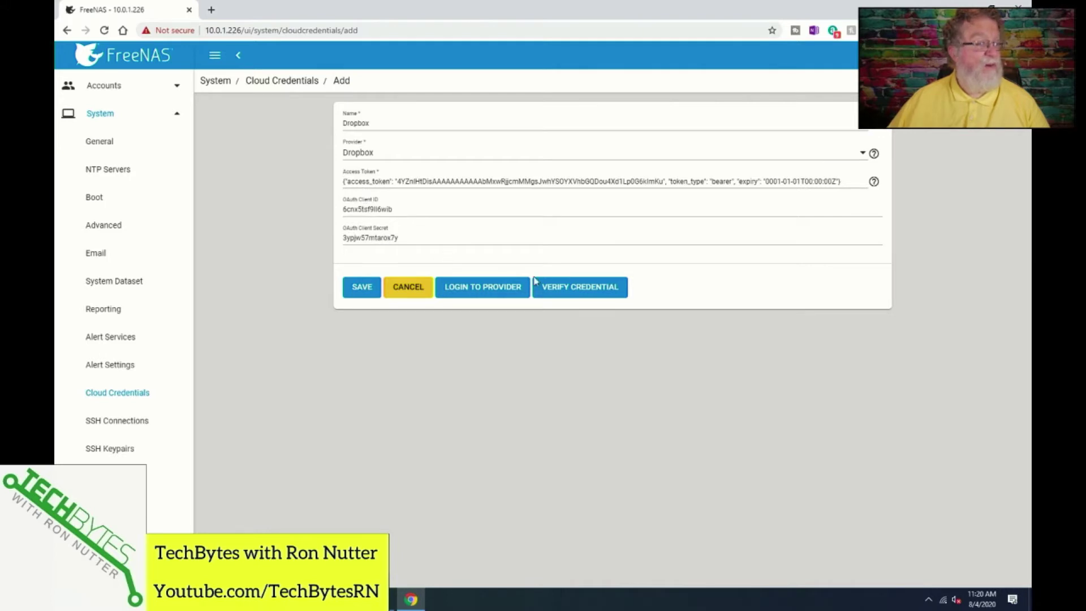
# Step: Verify the Dropbox credential and save it
pyautogui.click(577, 290)
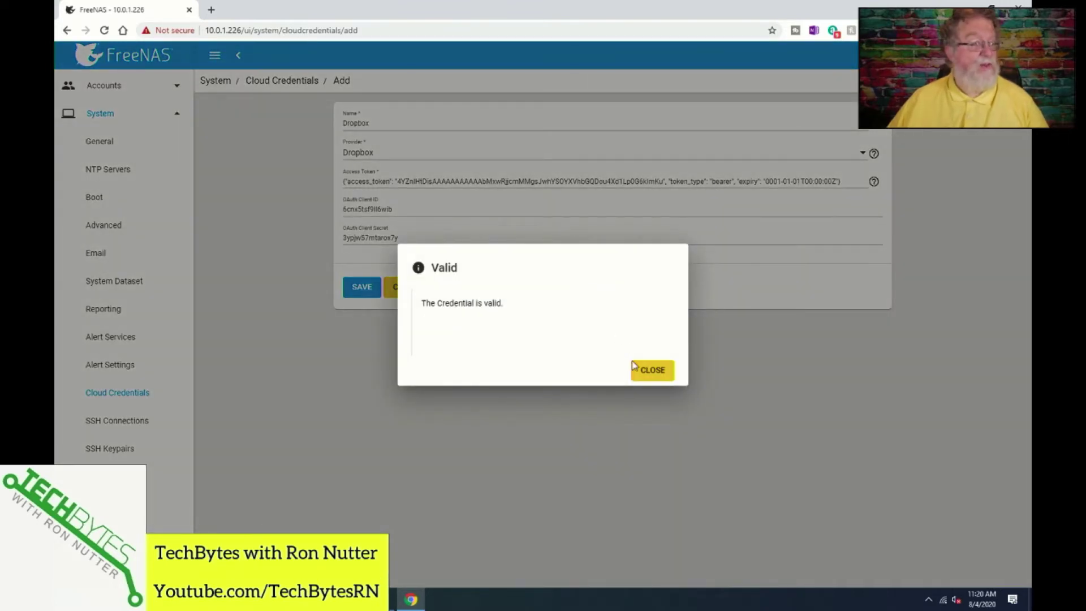
pyautogui.click(652, 370)
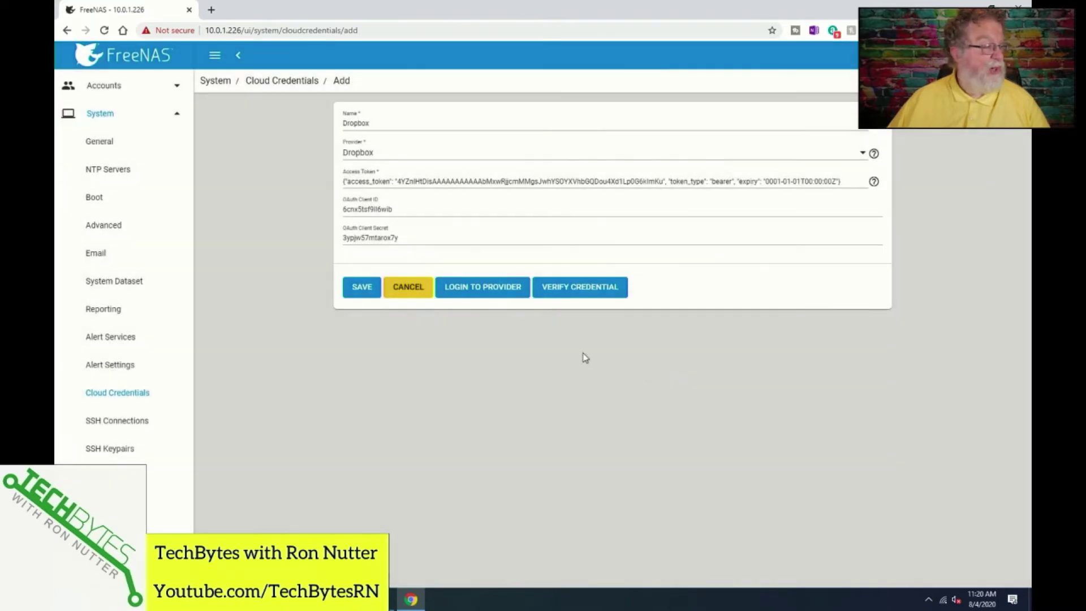
pyautogui.click(362, 287)
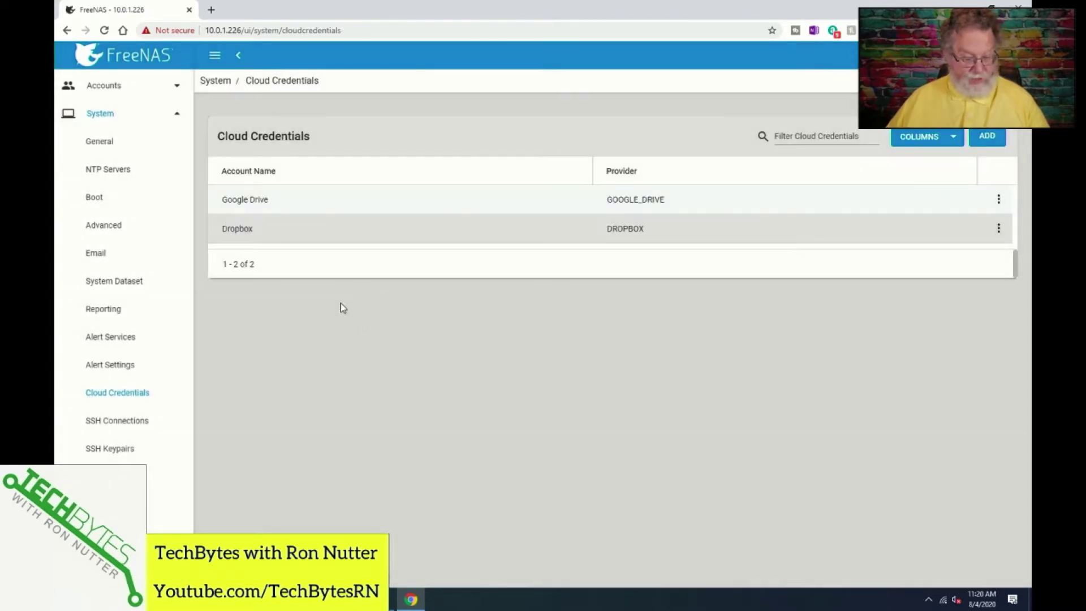
# Step: Switch to File Explorer and examine the Dropbox folder inside Cloud Storage and the root of the main network share
pyautogui.hotkey('alt', 'Tab')
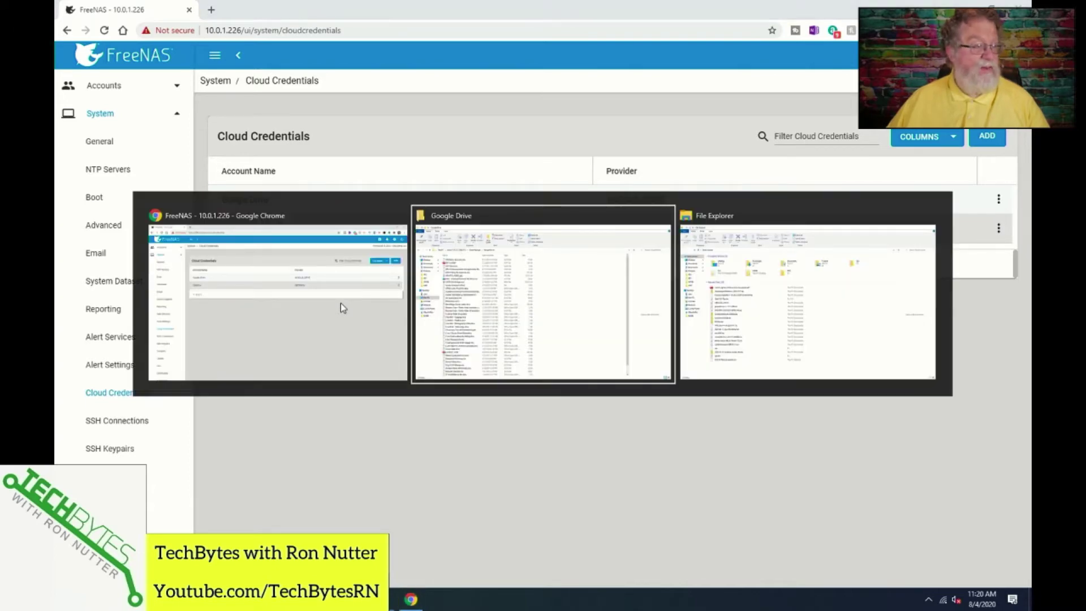
pyautogui.hotkey('alt', 'Tab')
pyautogui.hotkey('alt', 'Tab')
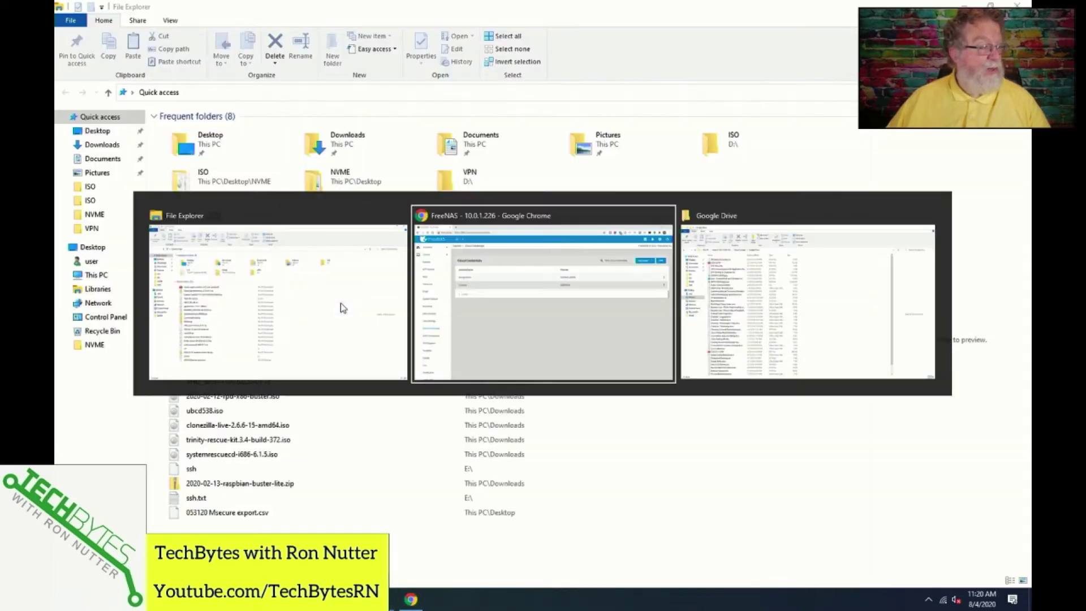
pyautogui.hotkey('alt', 'Tab')
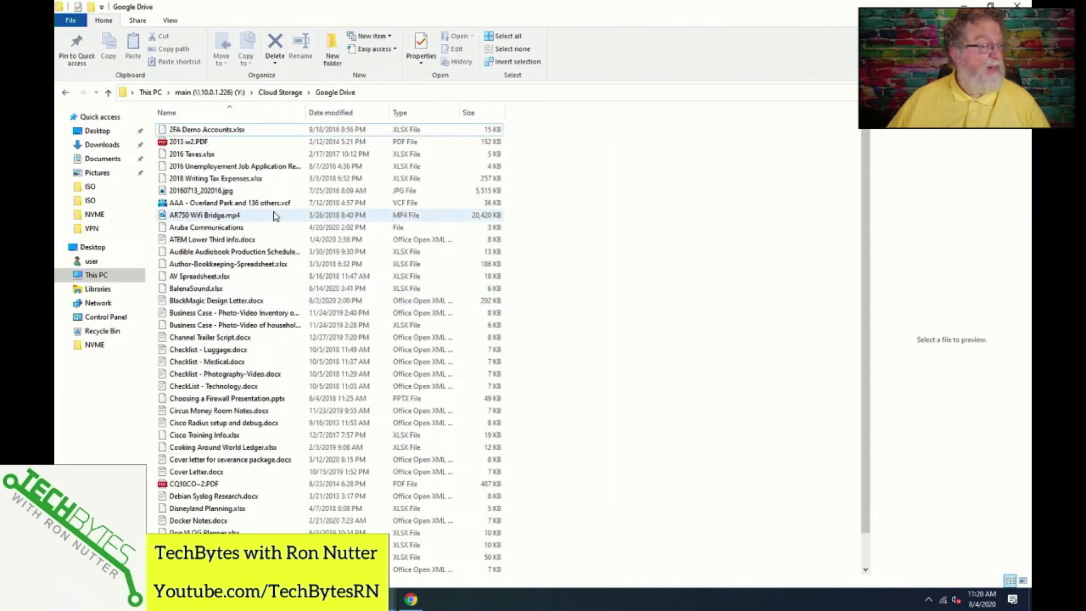
pyautogui.click(269, 94)
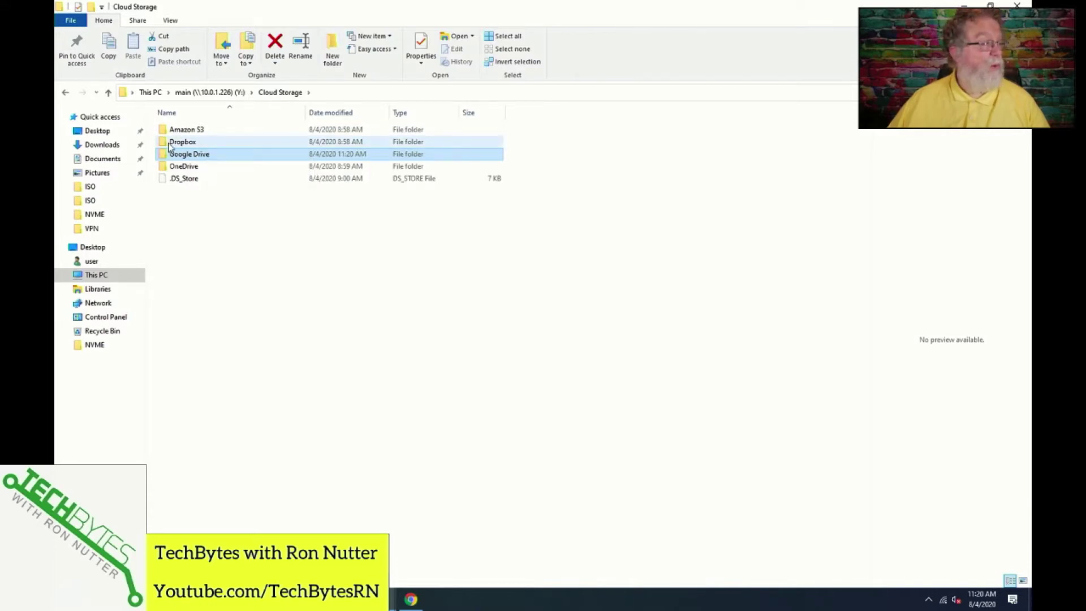
pyautogui.click(174, 145)
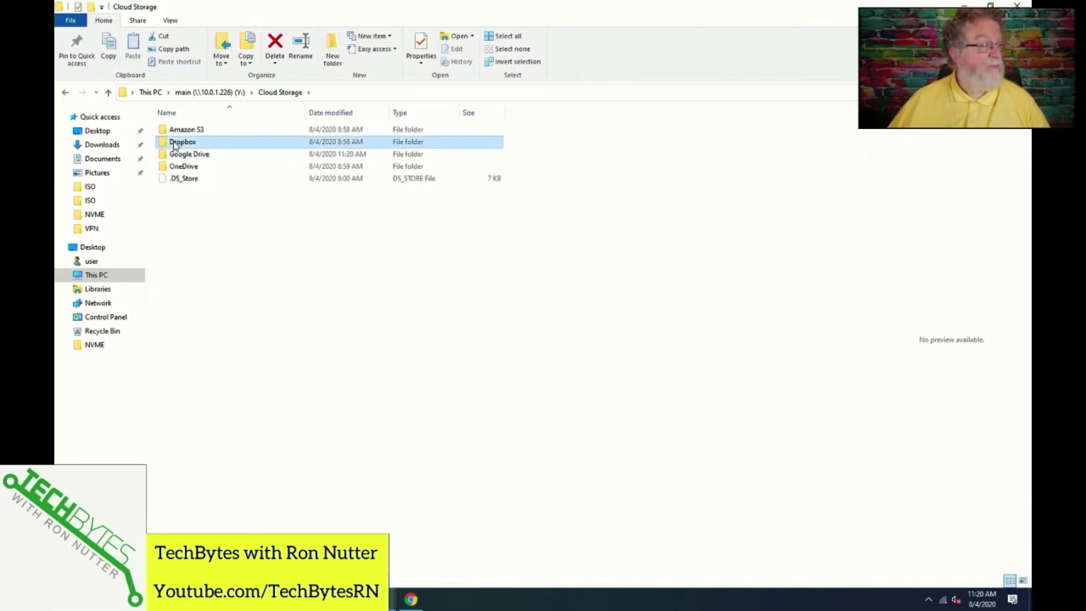
pyautogui.doubleClick(173, 145)
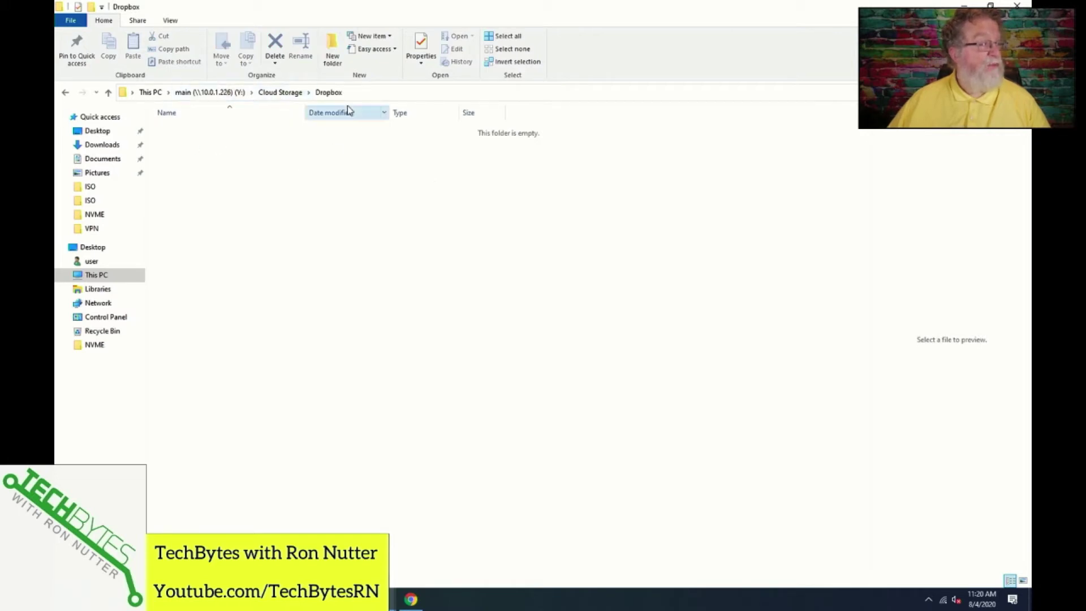
pyautogui.click(223, 92)
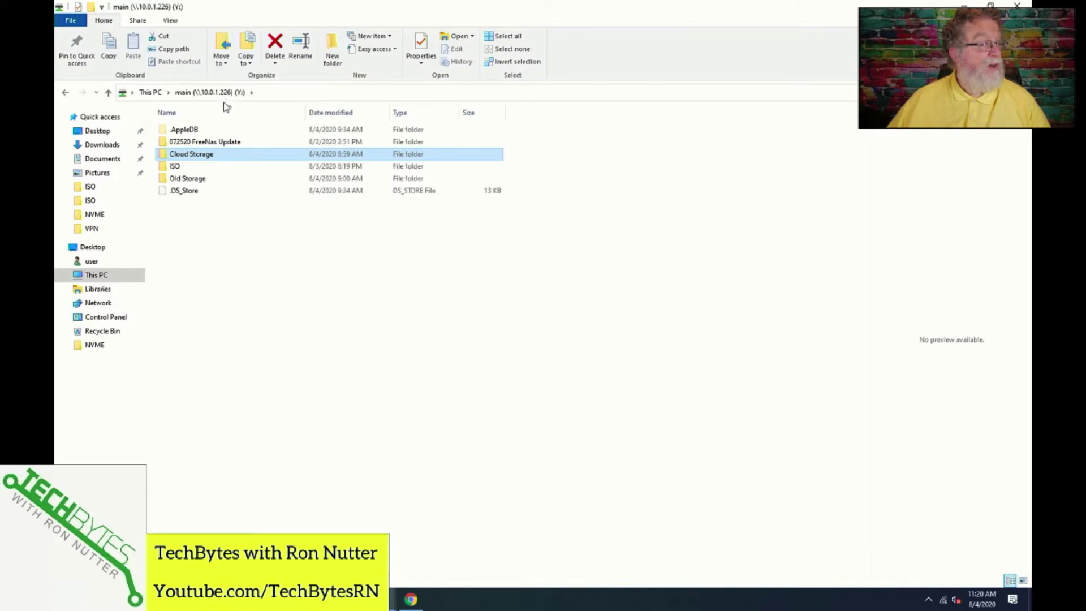
# Step: Switch back to FreeNAS in Chrome and open the Cloud Sync Tasks page
pyautogui.hotkey('alt', 'Tab')
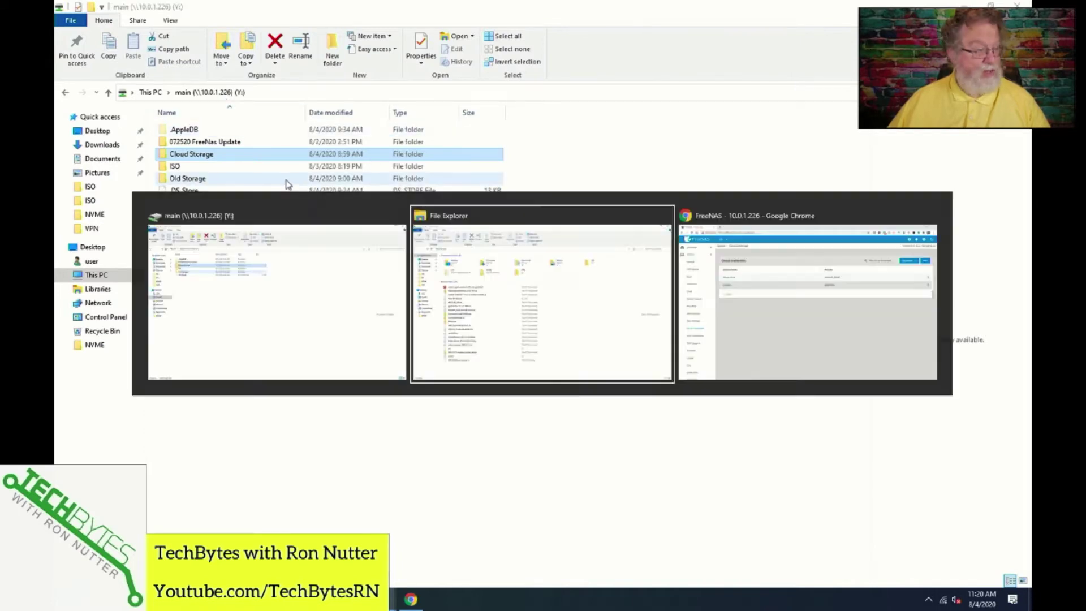
pyautogui.hotkey('alt', 'Tab')
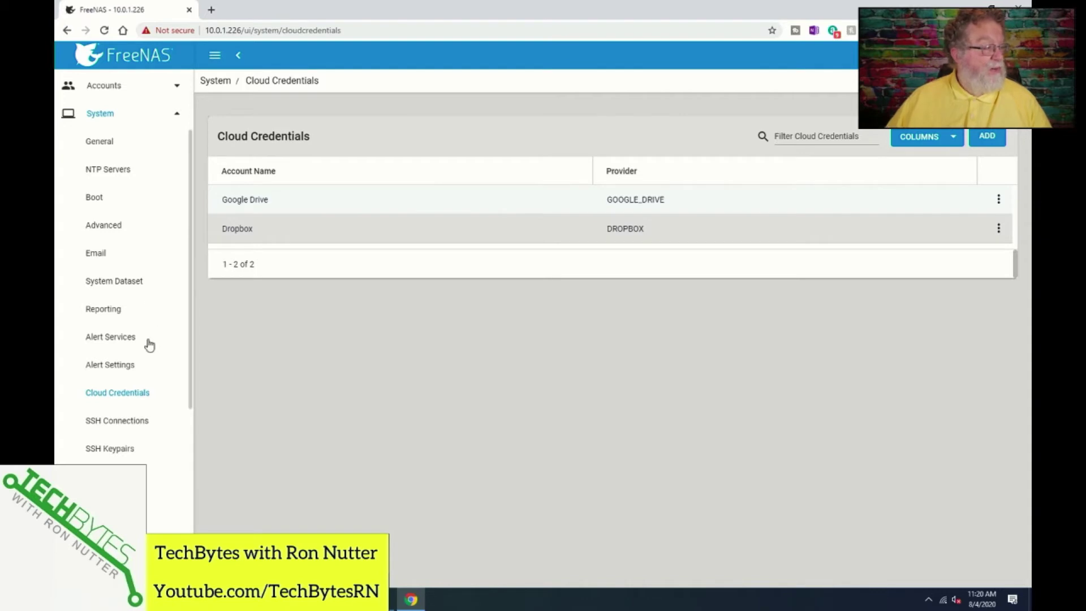
pyautogui.scroll(-1, 148, 345)
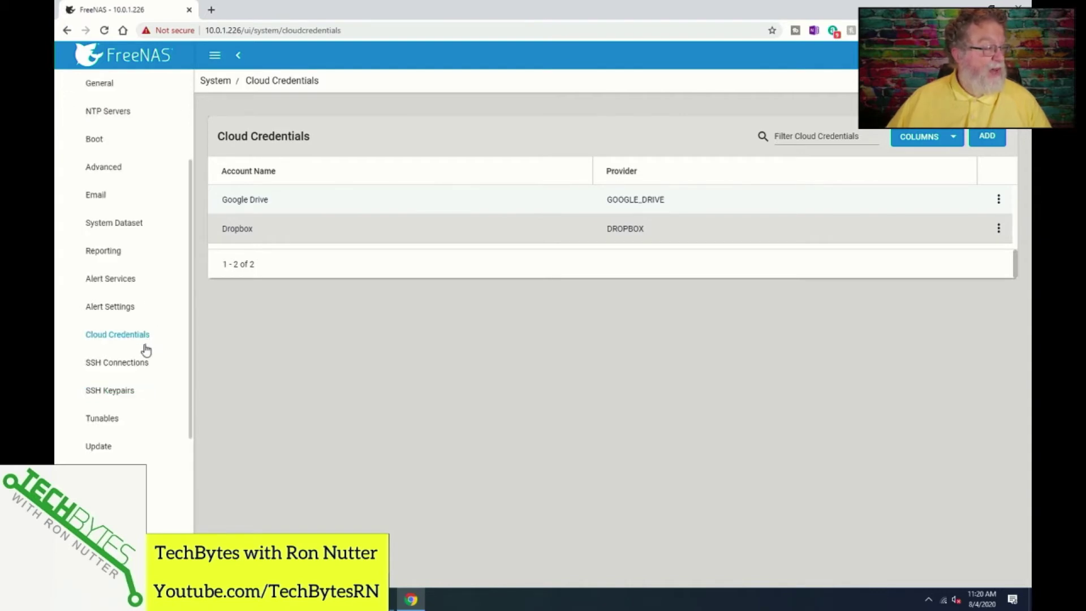
pyautogui.scroll(2, 141, 334)
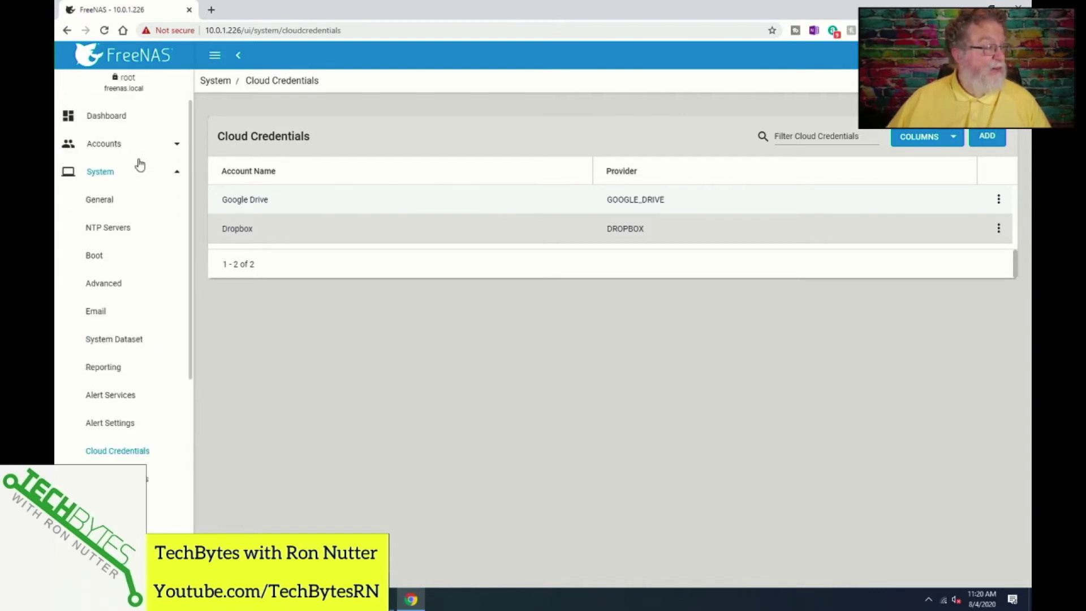
pyautogui.click(174, 177)
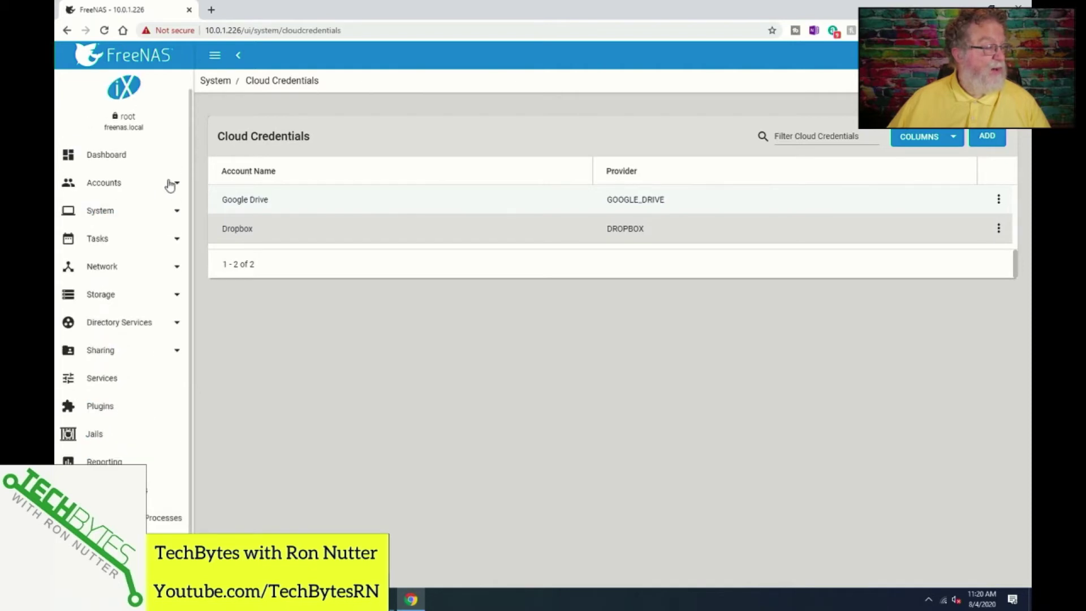
pyautogui.scroll(-2, 169, 345)
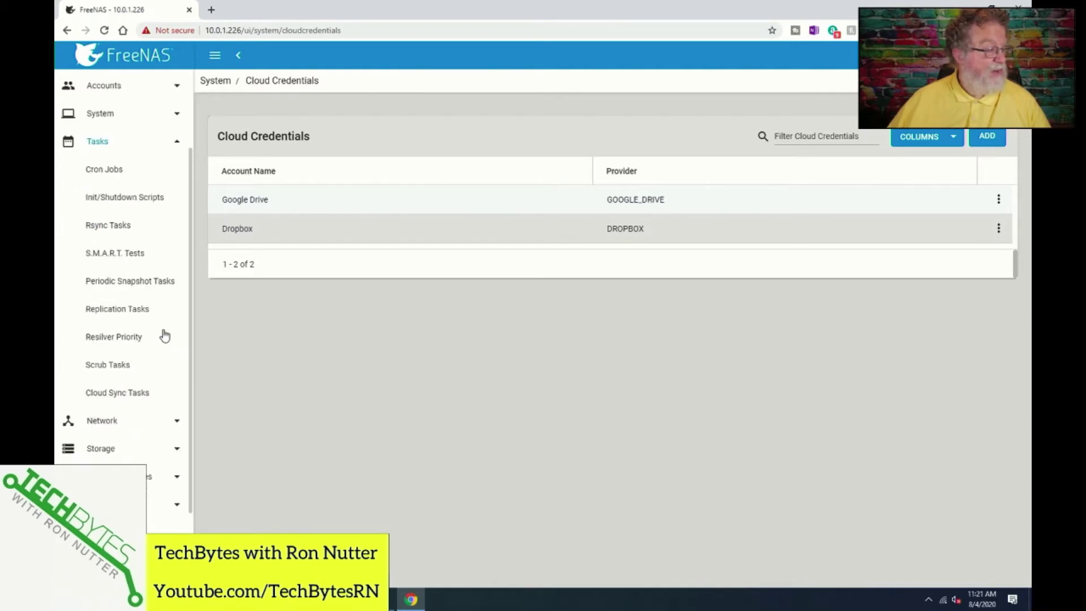
pyautogui.click(143, 395)
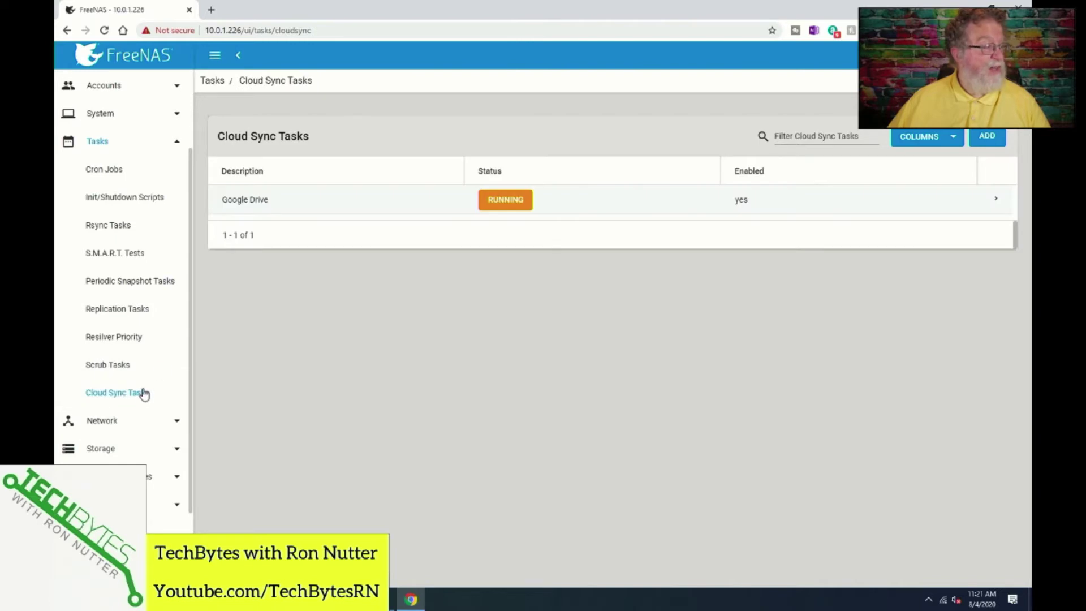
# Step: Start a new cloud sync task with the description Dropbox and the direction PULL
pyautogui.click(987, 137)
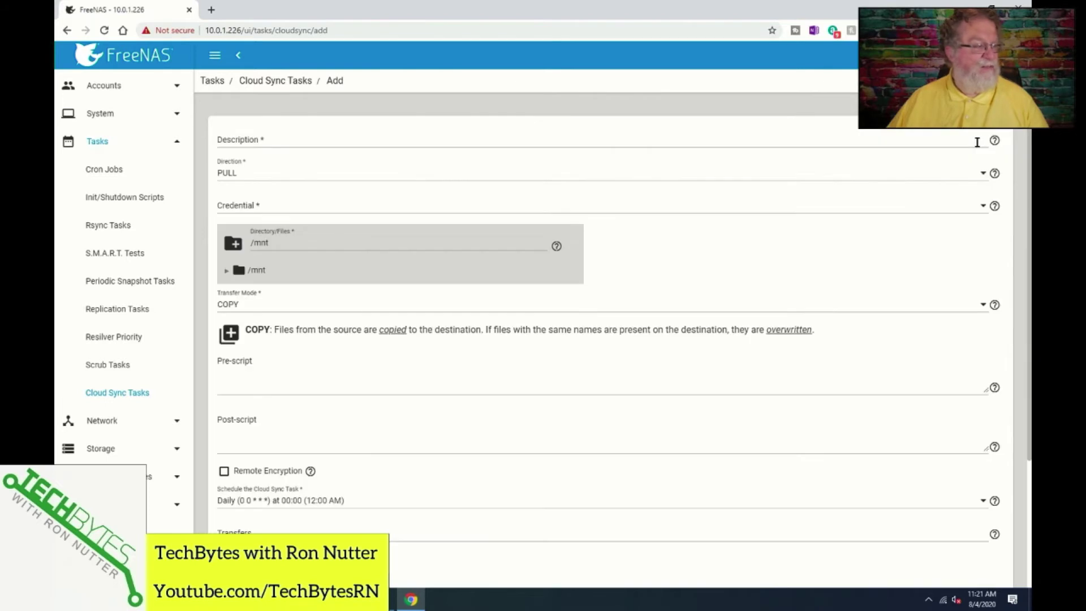
pyautogui.click(245, 141)
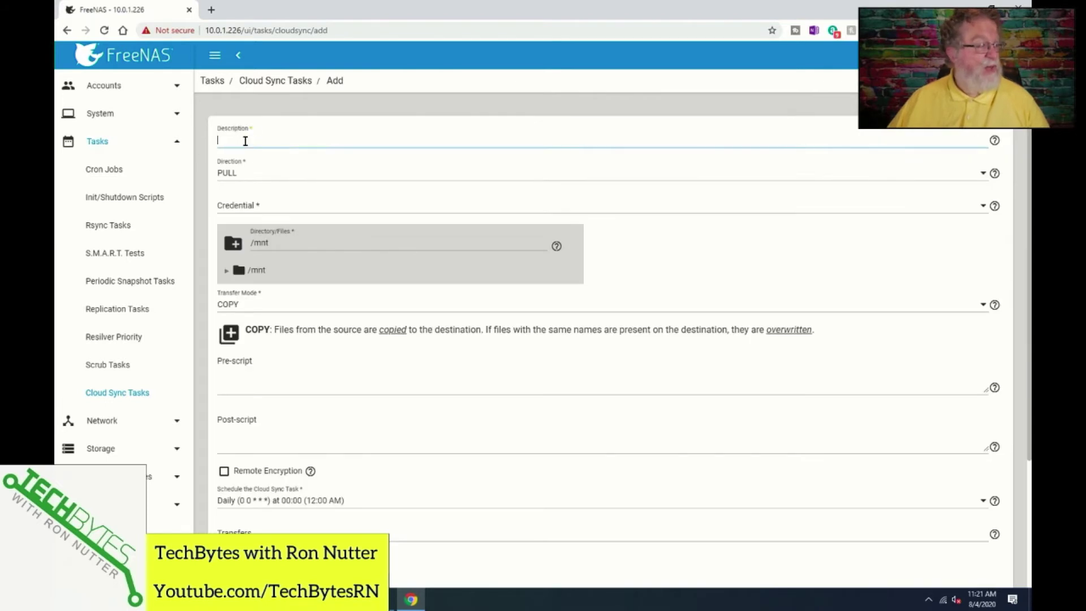
pyautogui.write('Diopbox')
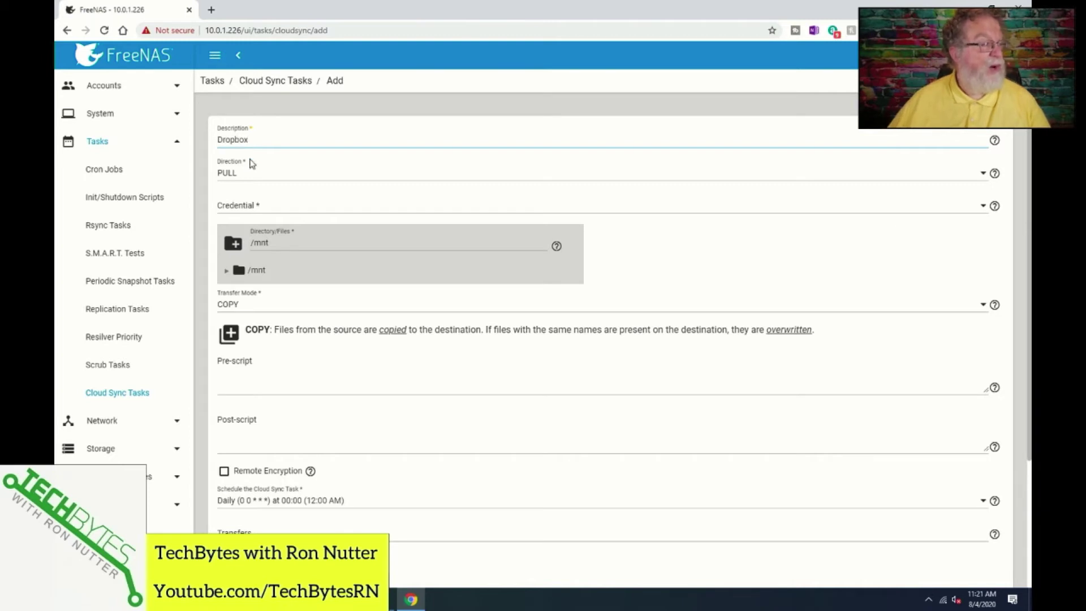
pyautogui.click(982, 175)
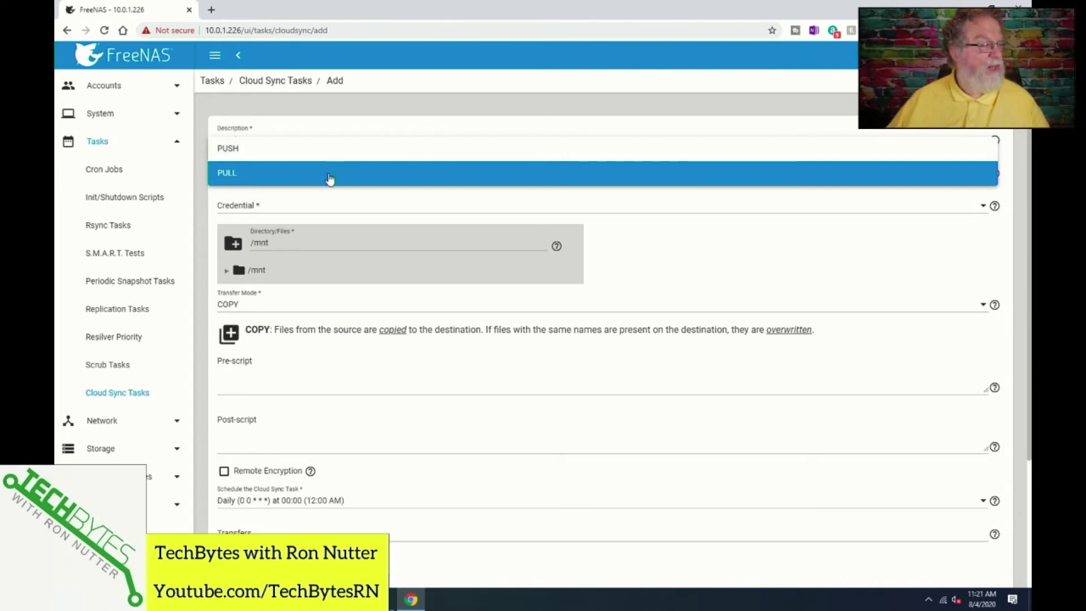
pyautogui.click(329, 179)
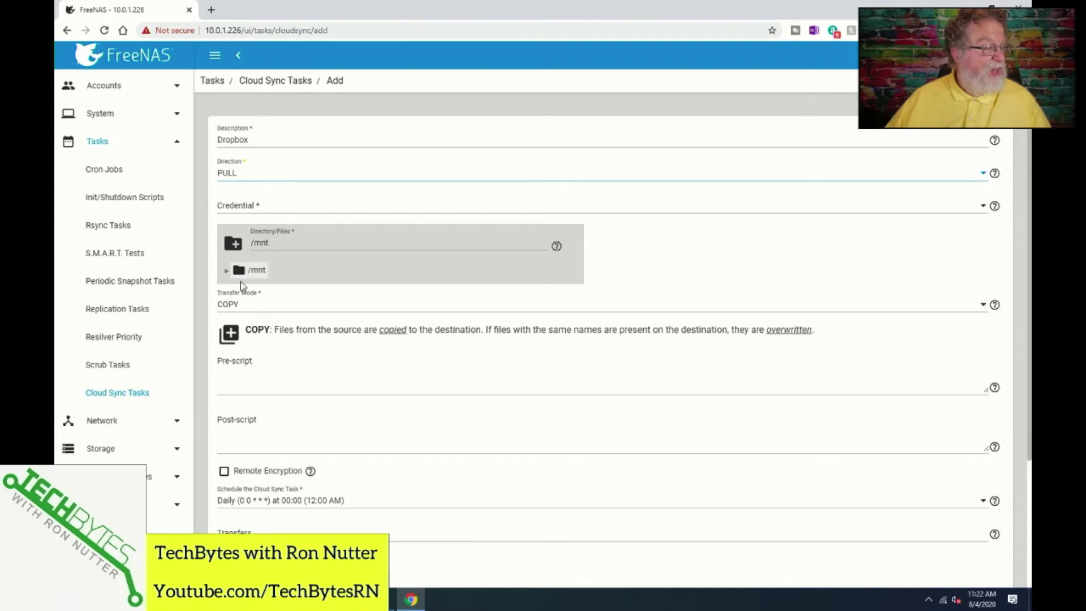
# Step: Expand the /mnt directory tree and assign the Dropbox (DROPBOX) credential to the cloud sync task
pyautogui.click(227, 271)
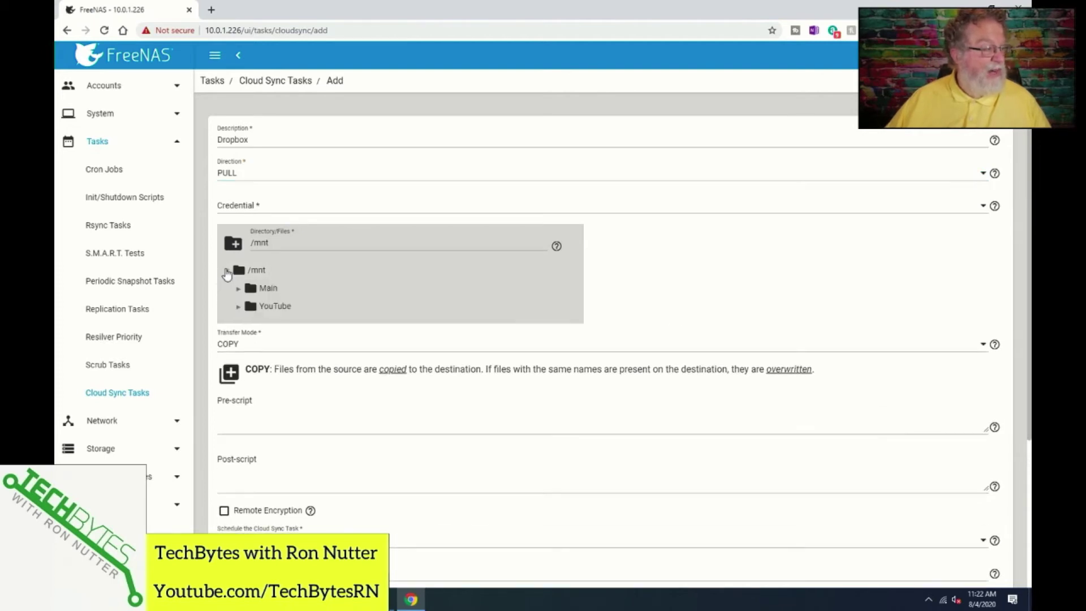
pyautogui.click(980, 211)
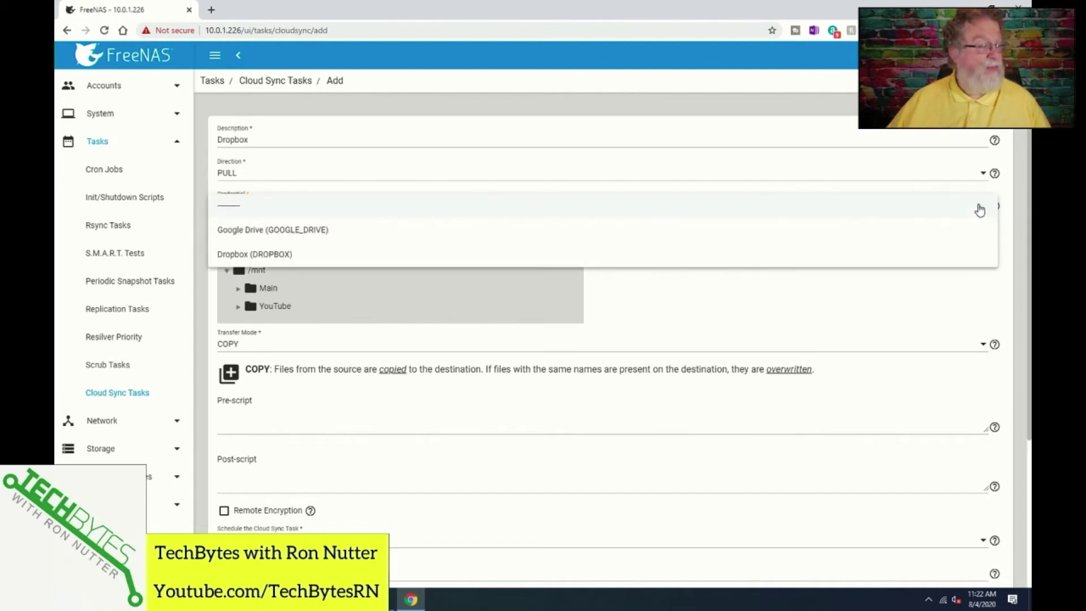
pyautogui.click(306, 255)
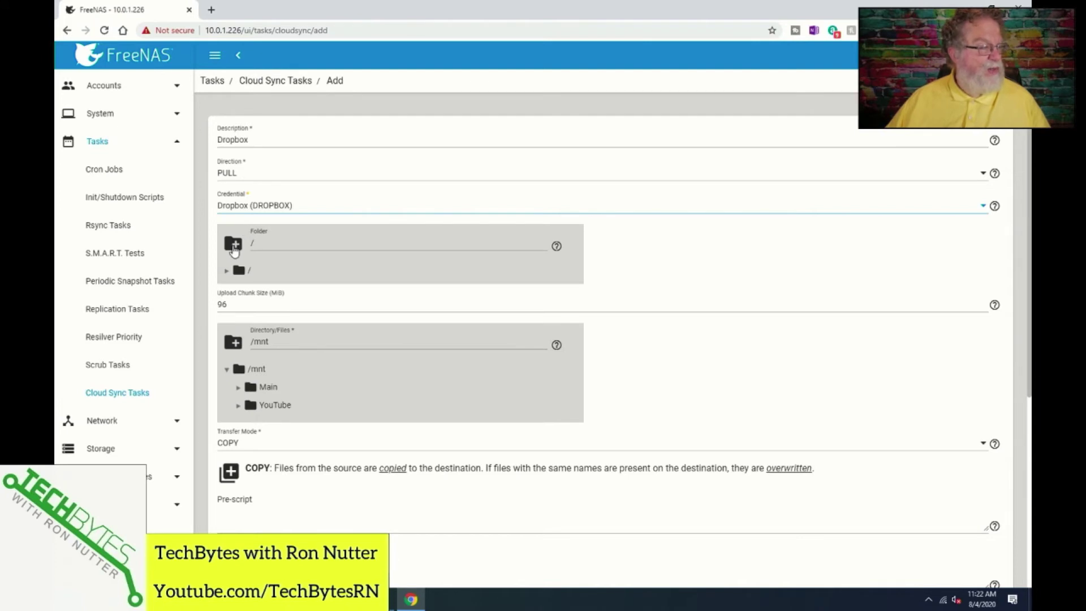
# Step: Collapse the remote folder tree and set the task's local directory to /mnt/Main/Cloud Storage/Dropbox
pyautogui.click(234, 248)
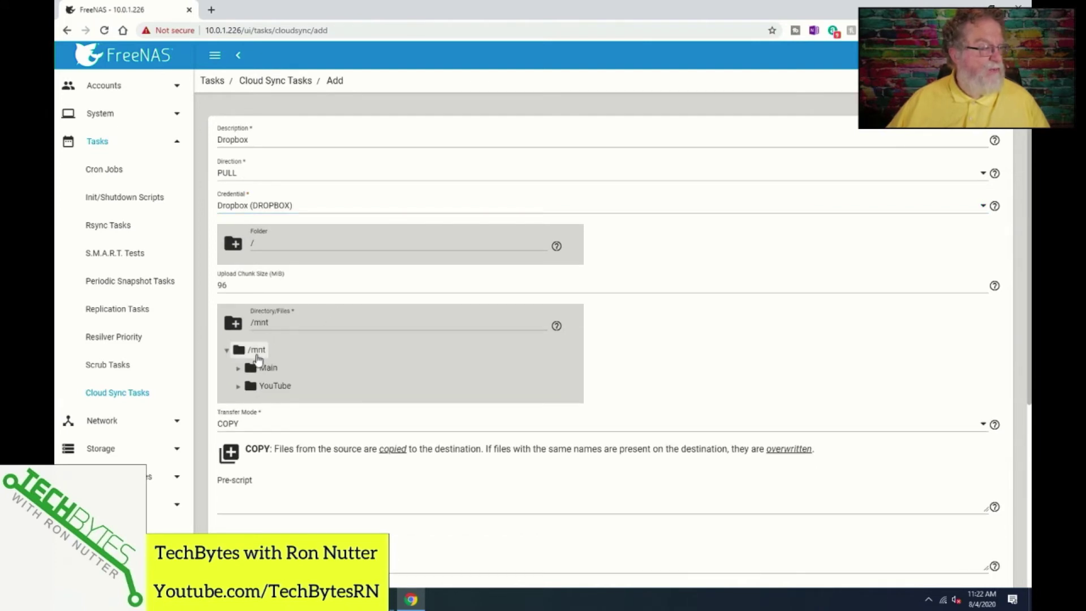
pyautogui.click(238, 369)
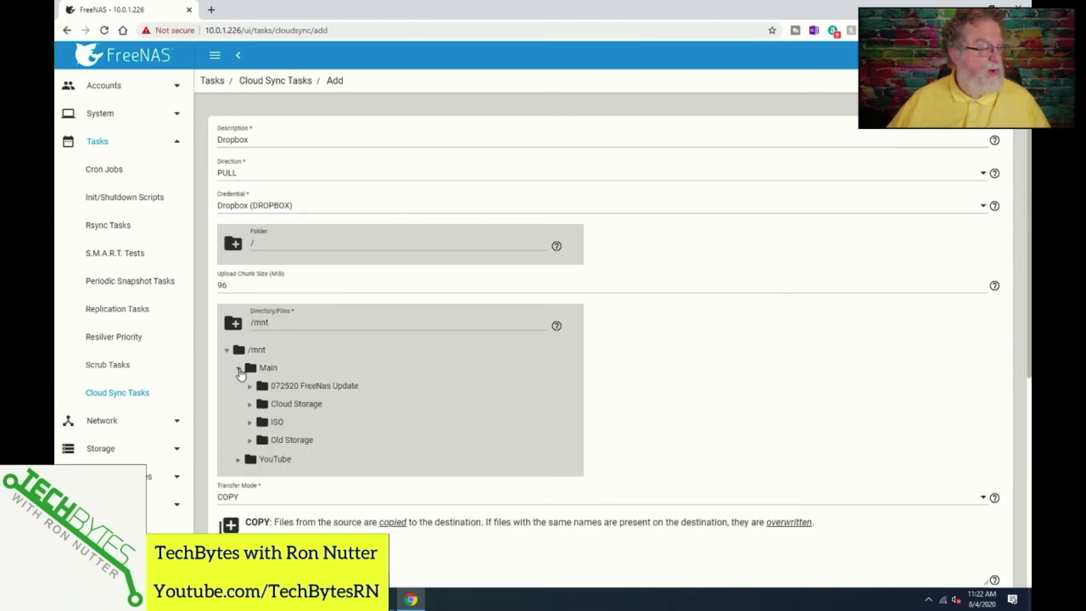
pyautogui.click(250, 405)
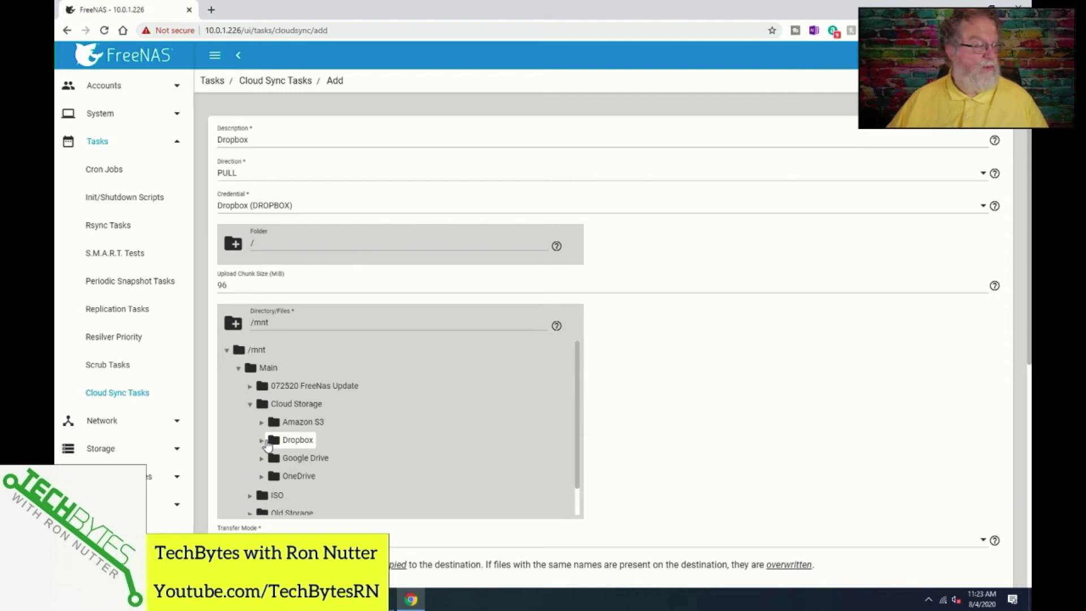
pyautogui.click(269, 444)
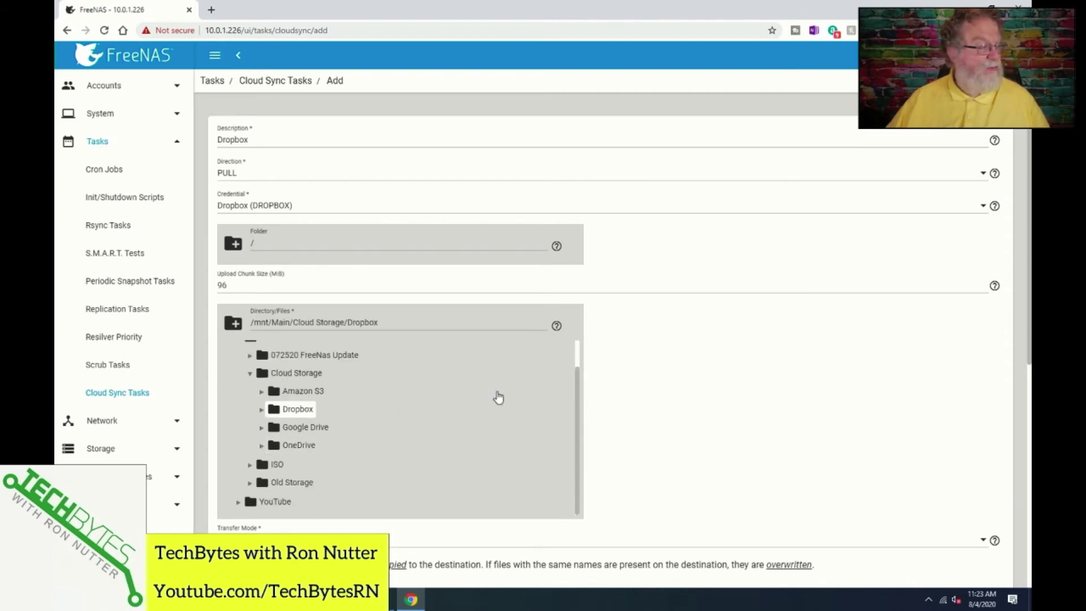
# Step: Give the cloud sync task a custom schedule based on the Daily preset, with the hour set to 2
pyautogui.scroll(-4, 780, 376)
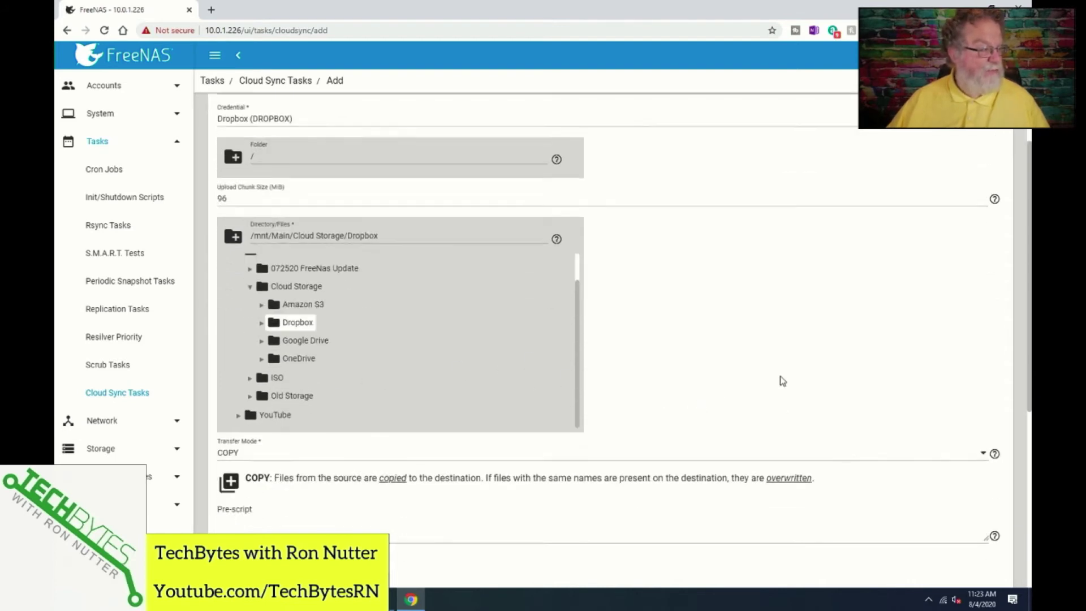
pyautogui.scroll(-1, 536, 365)
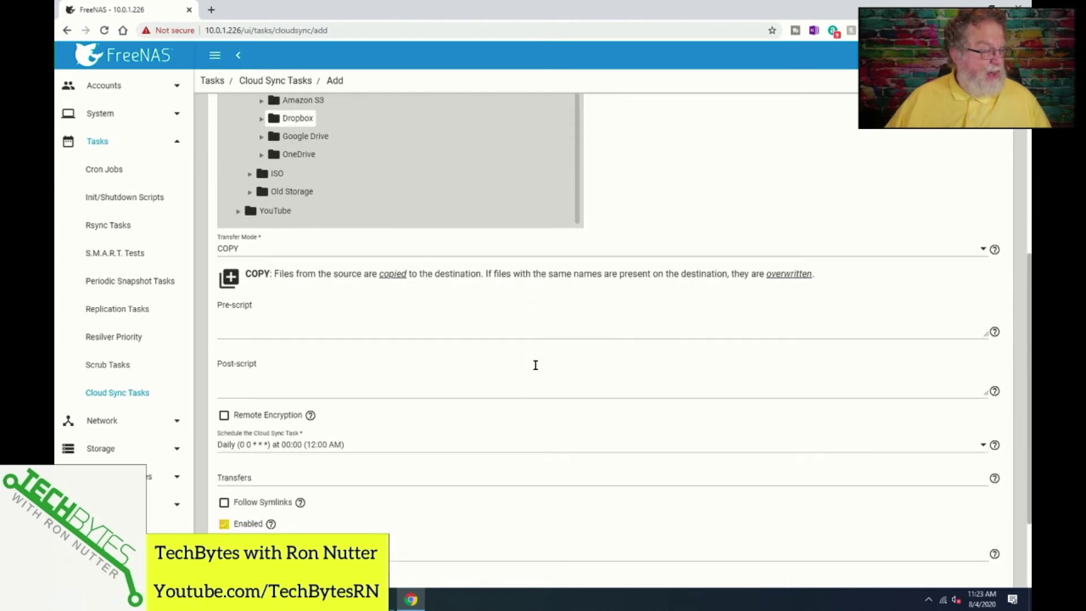
pyautogui.click(983, 447)
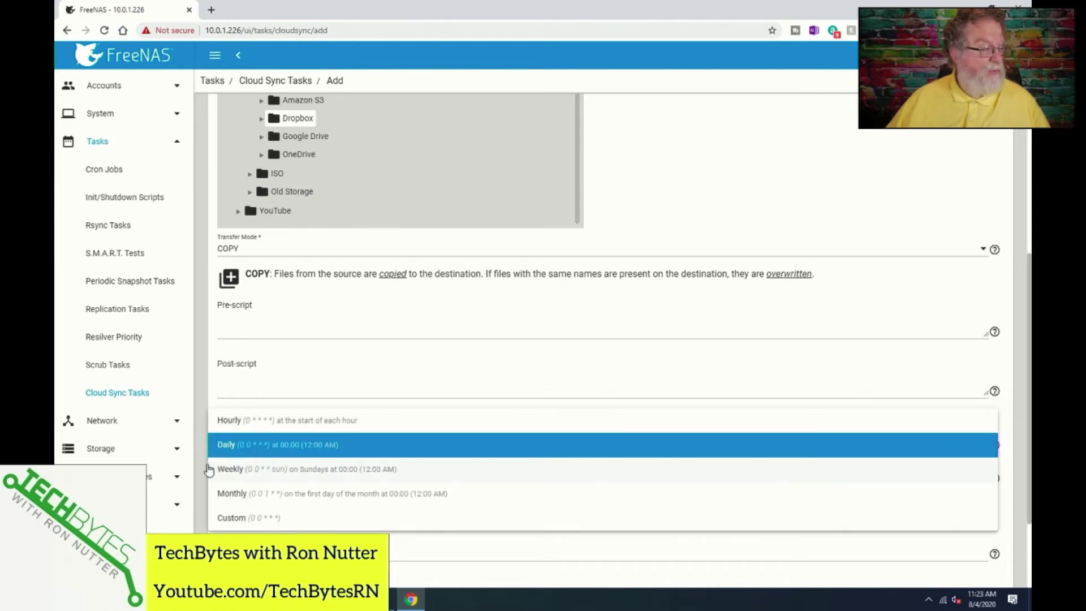
pyautogui.click(224, 447)
pyautogui.click(224, 447)
pyautogui.click(303, 516)
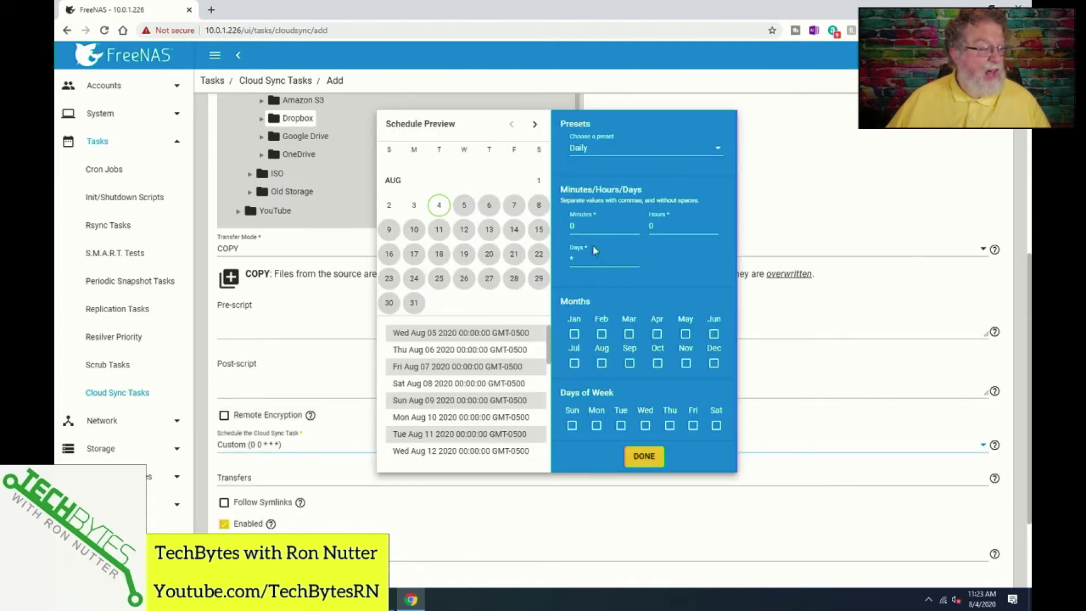
pyautogui.click(662, 228)
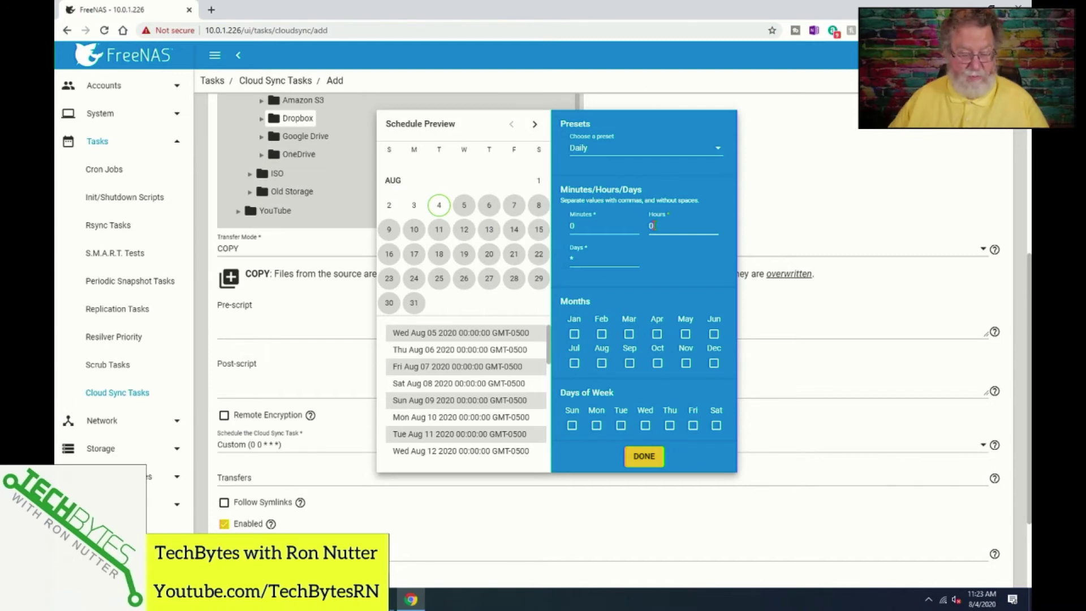
pyautogui.press('BackSpace')
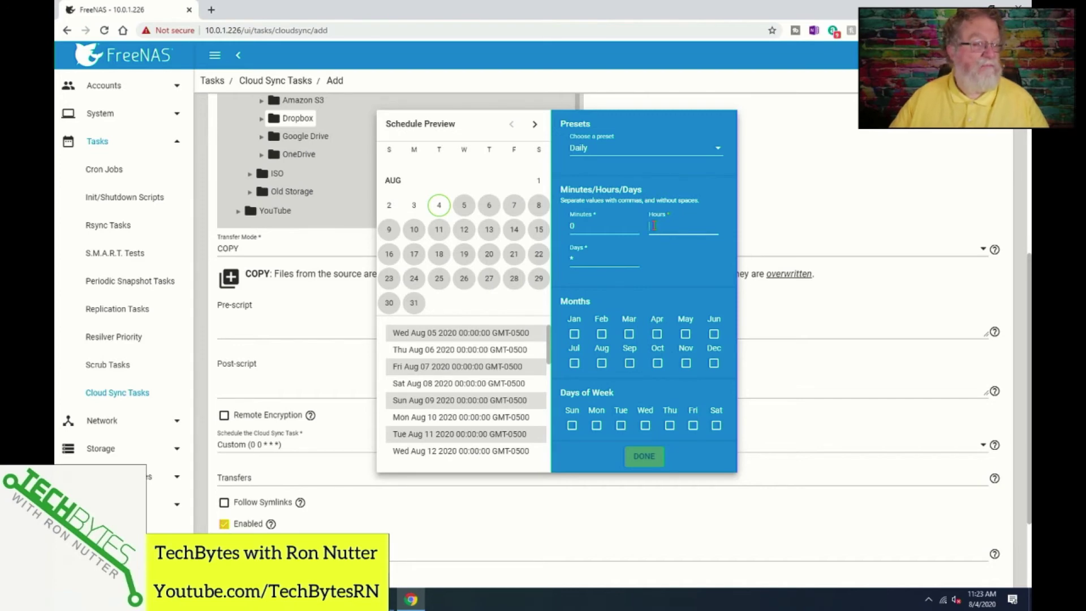
pyautogui.write('2')
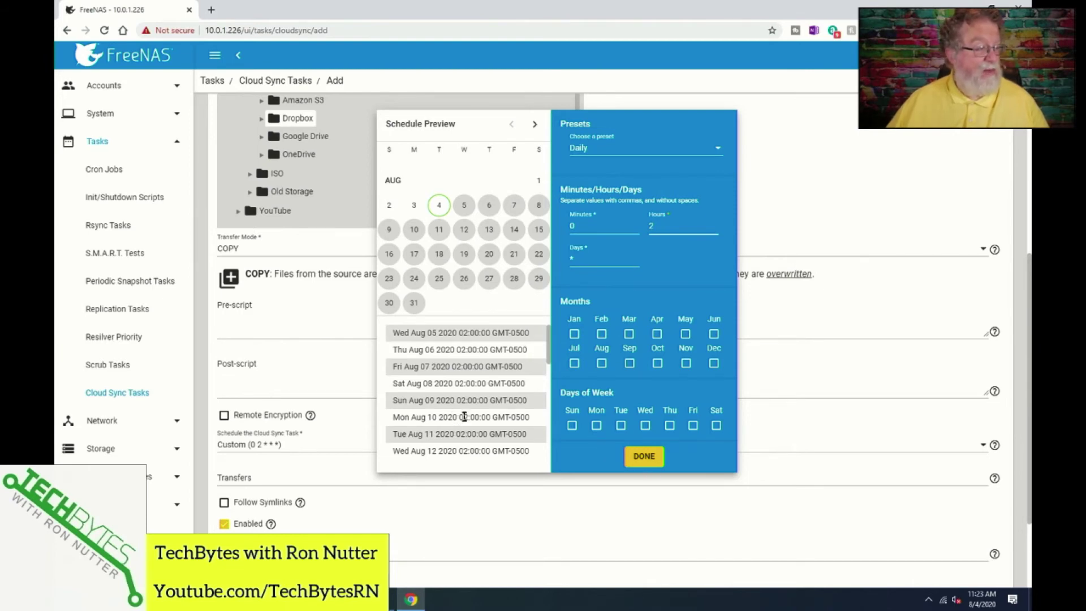
pyautogui.click(644, 456)
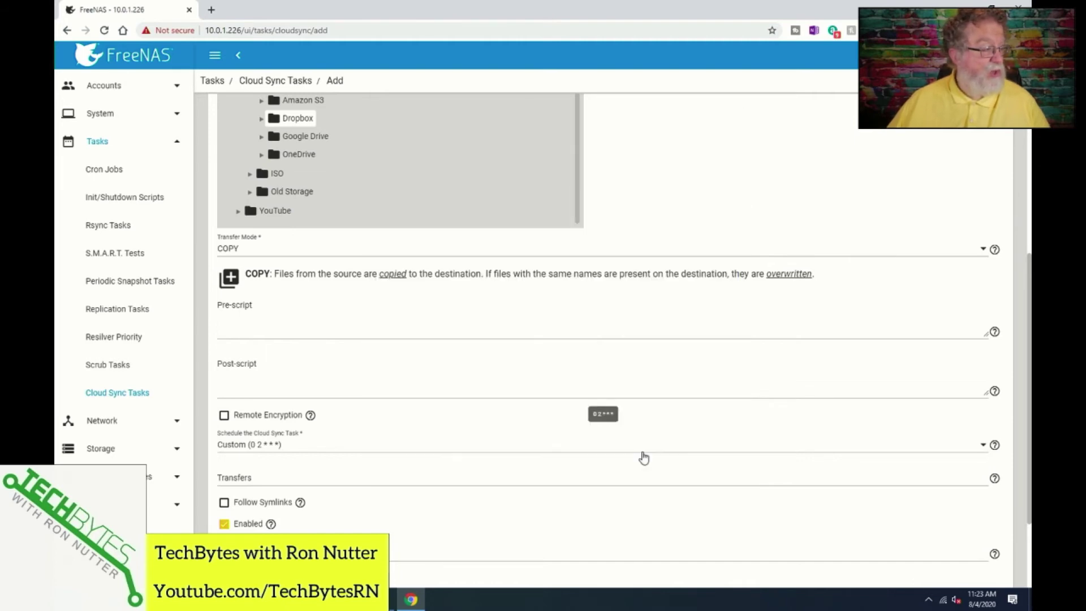
# Step: Review the remaining options of the Dropbox cloud sync task and save it
pyautogui.scroll(-1, 679, 405)
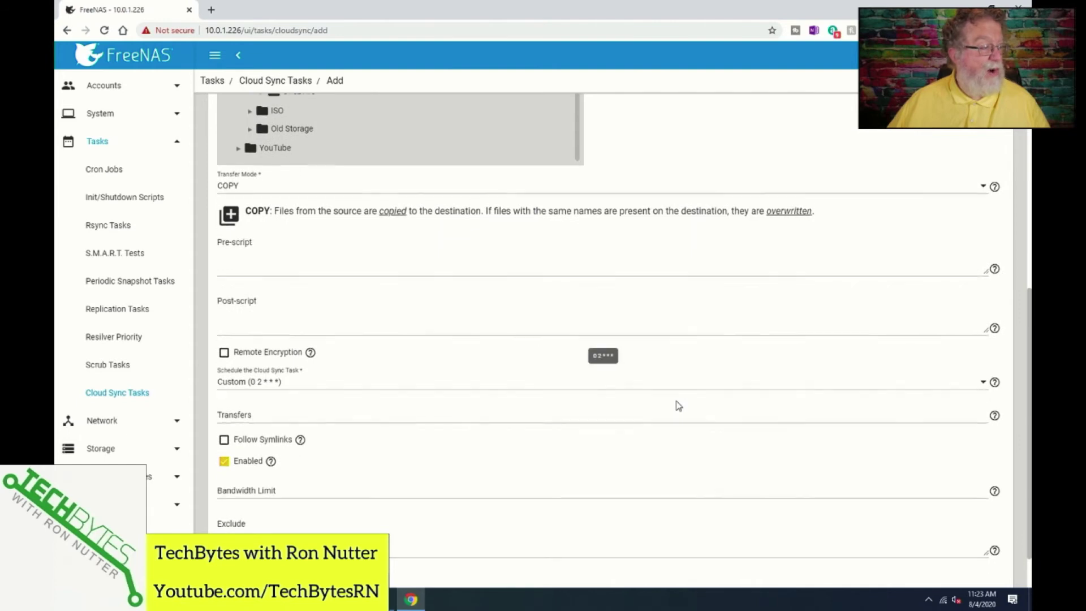
pyautogui.scroll(-1, 679, 405)
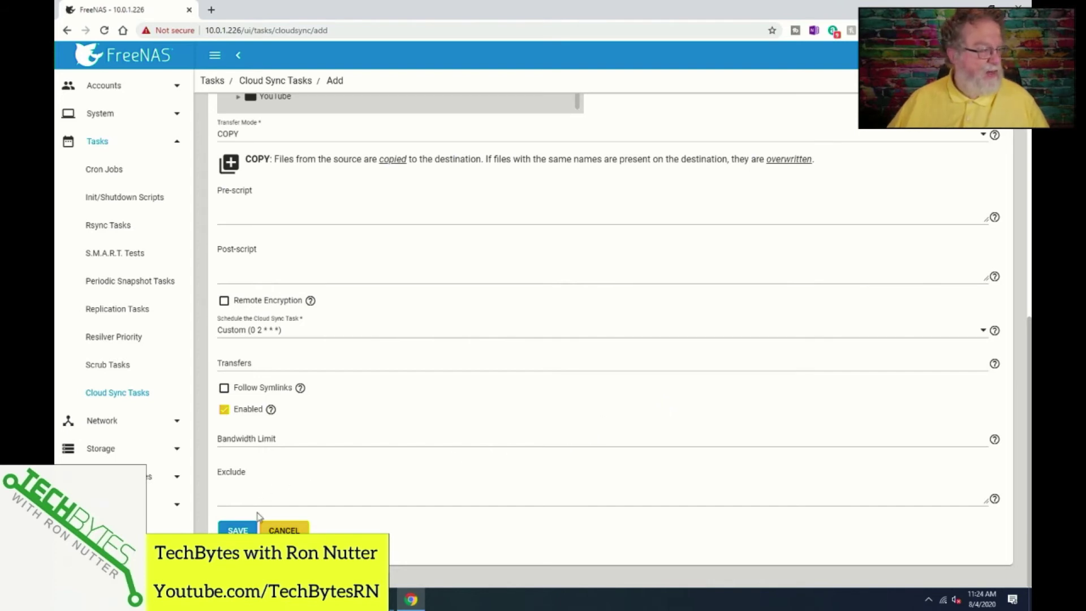
pyautogui.click(238, 530)
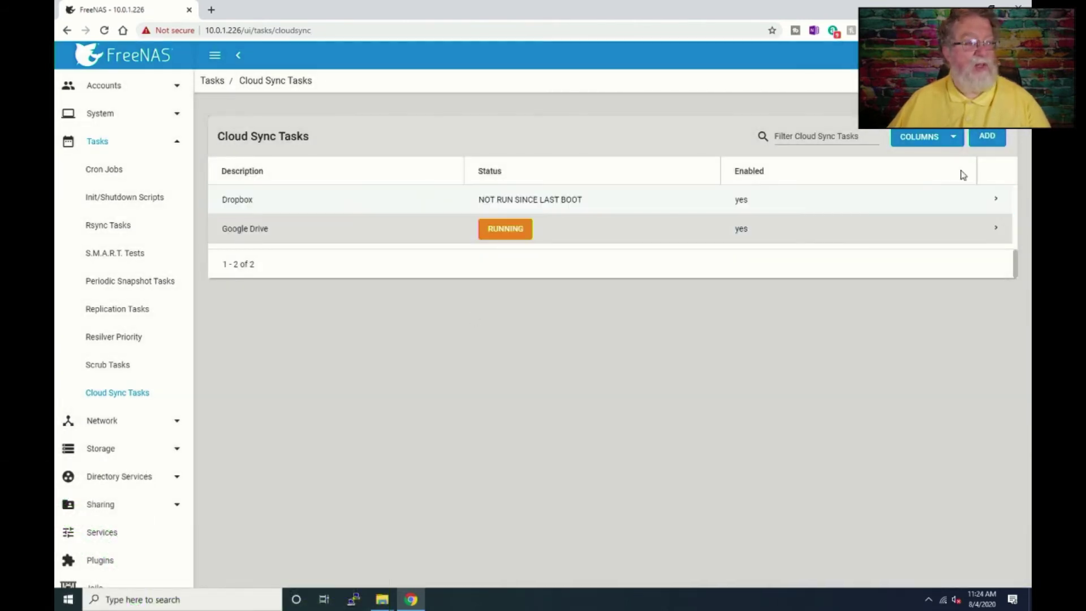
# Step: Expand the Dropbox task's details, run the cloud sync immediately and dismiss the start notice
pyautogui.click(995, 202)
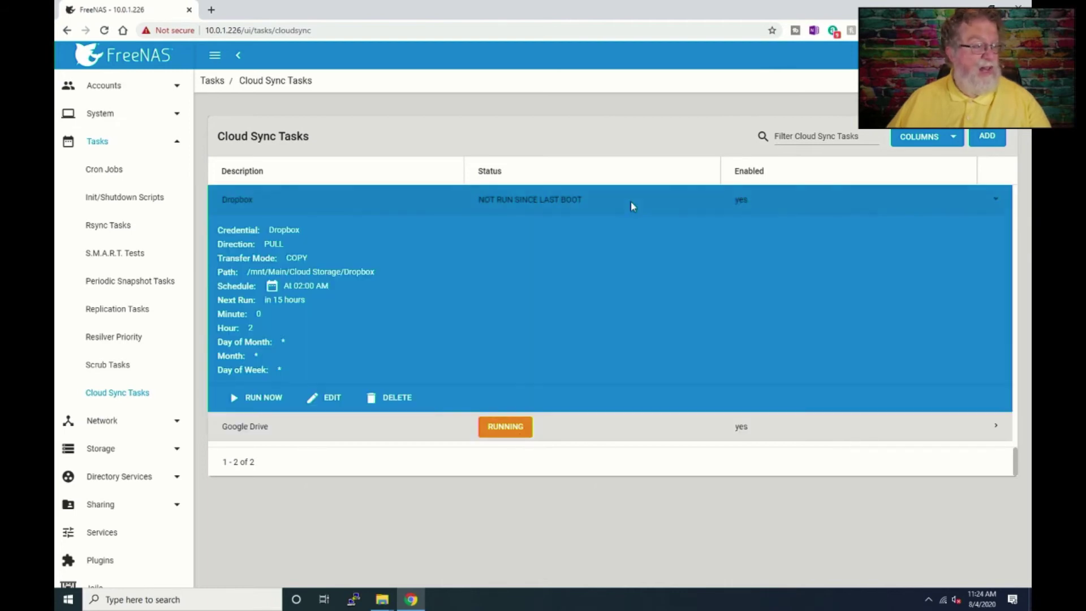
pyautogui.click(254, 398)
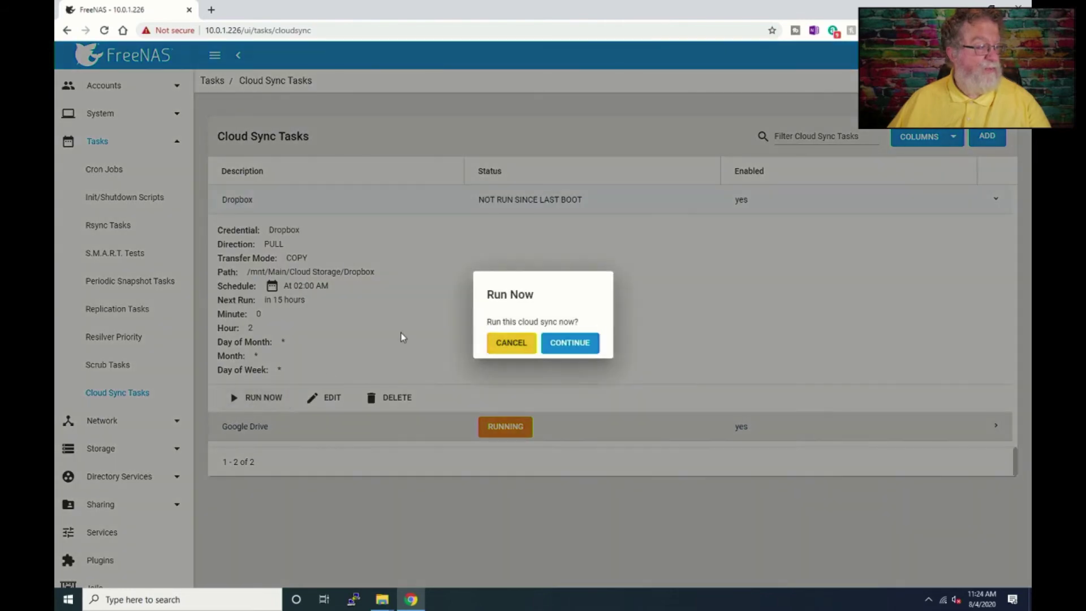
pyautogui.click(568, 343)
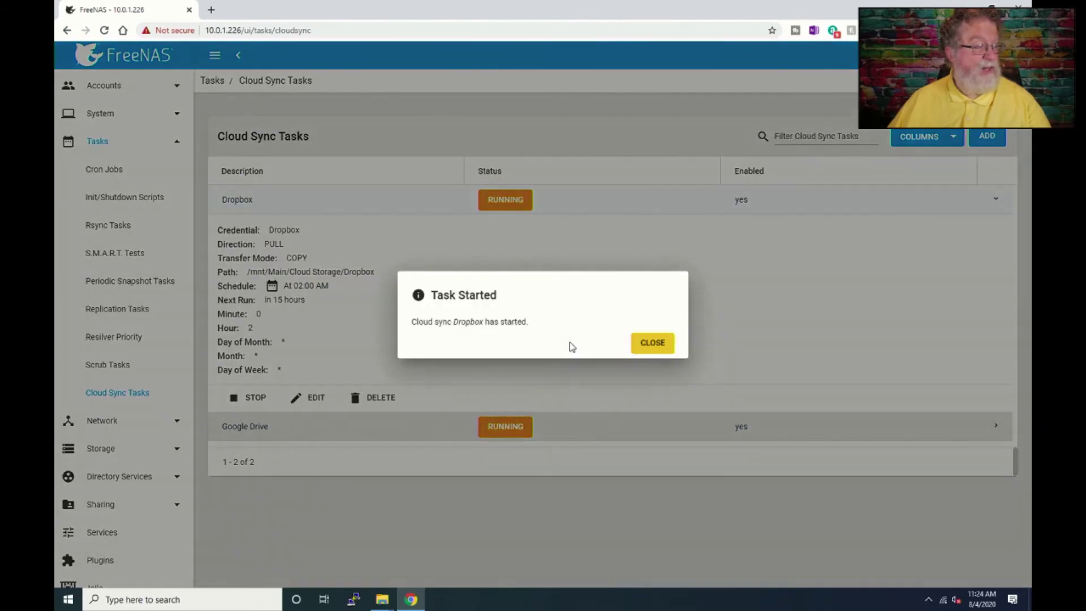
pyautogui.click(652, 344)
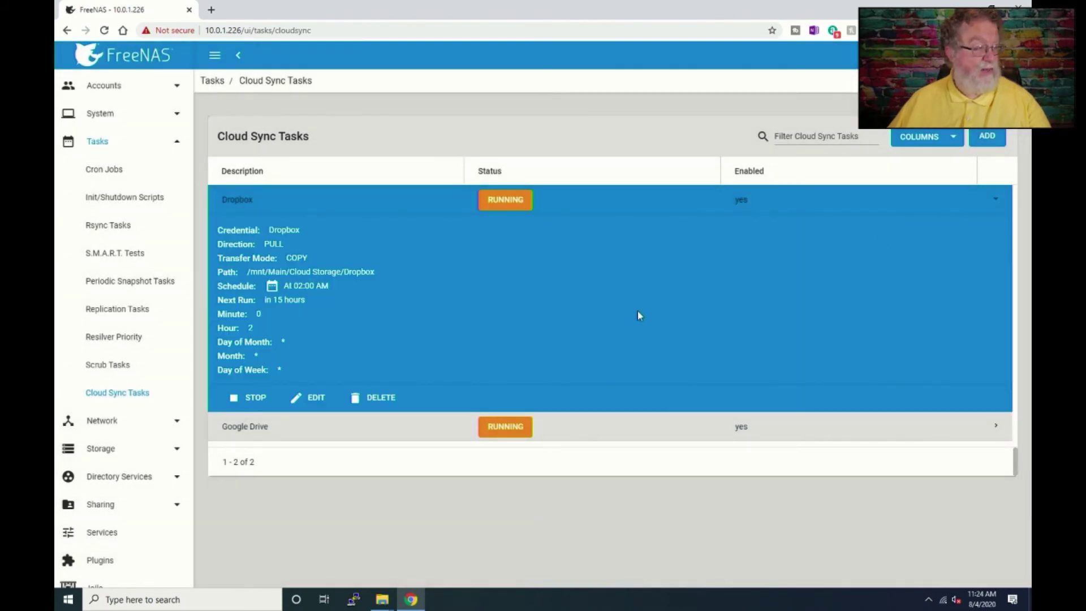
# Step: Open the FreeNAS dashboard to examine the system's CPU load and memory use
pyautogui.scroll(2, 131, 164)
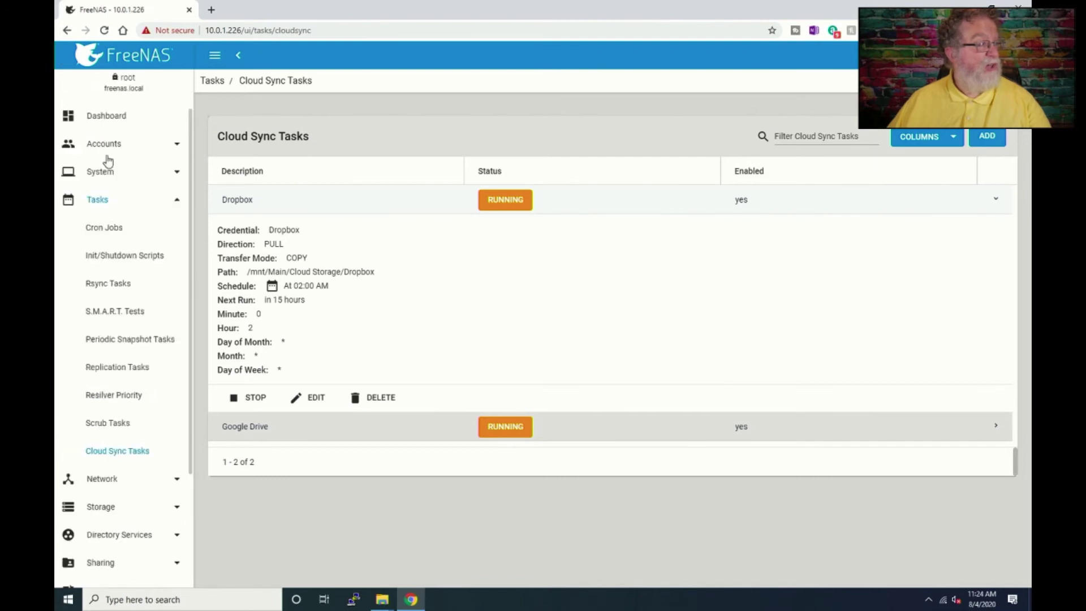
pyautogui.click(108, 179)
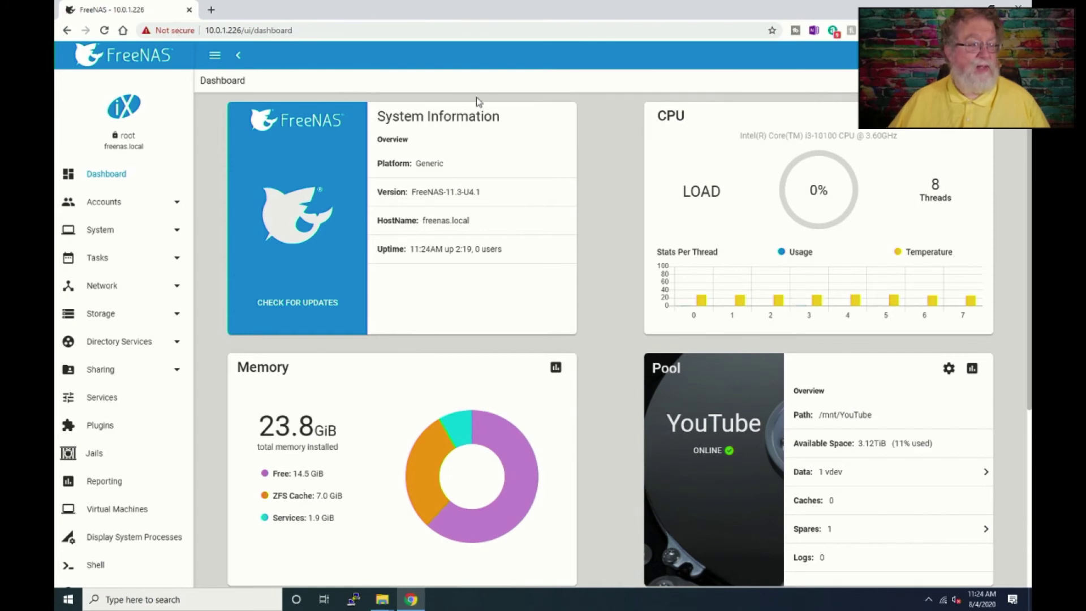
pyautogui.click(213, 11)
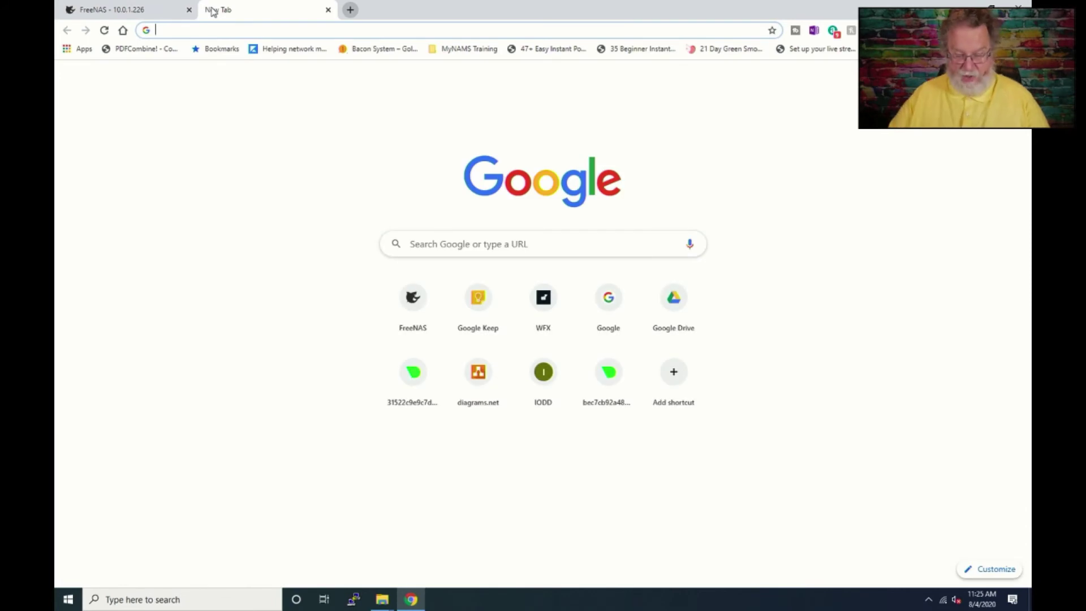
pyautogui.write('http://')
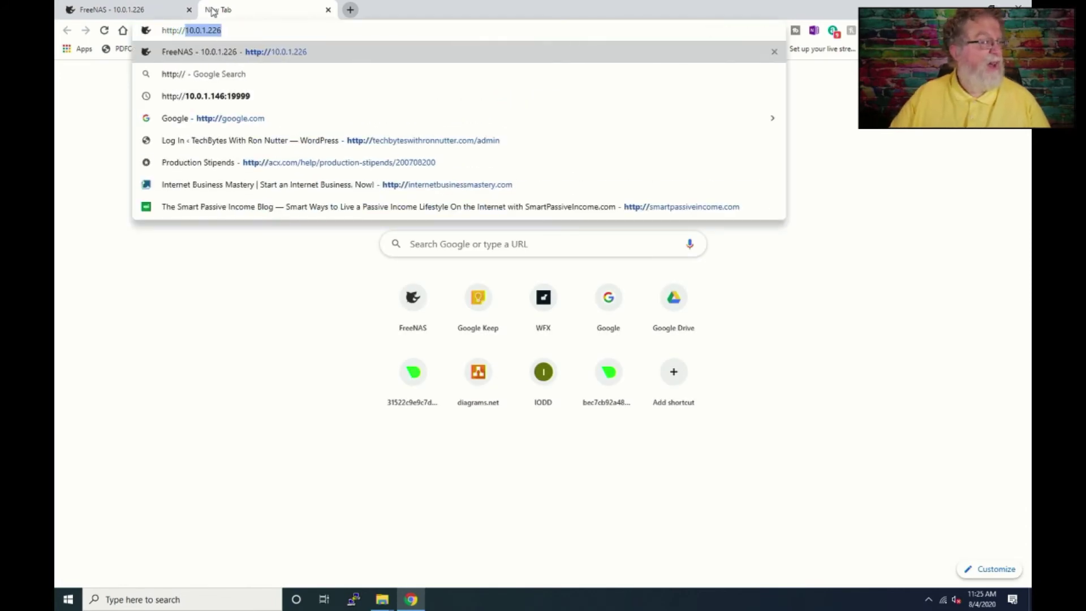
pyautogui.press('Down')
pyautogui.press('Down')
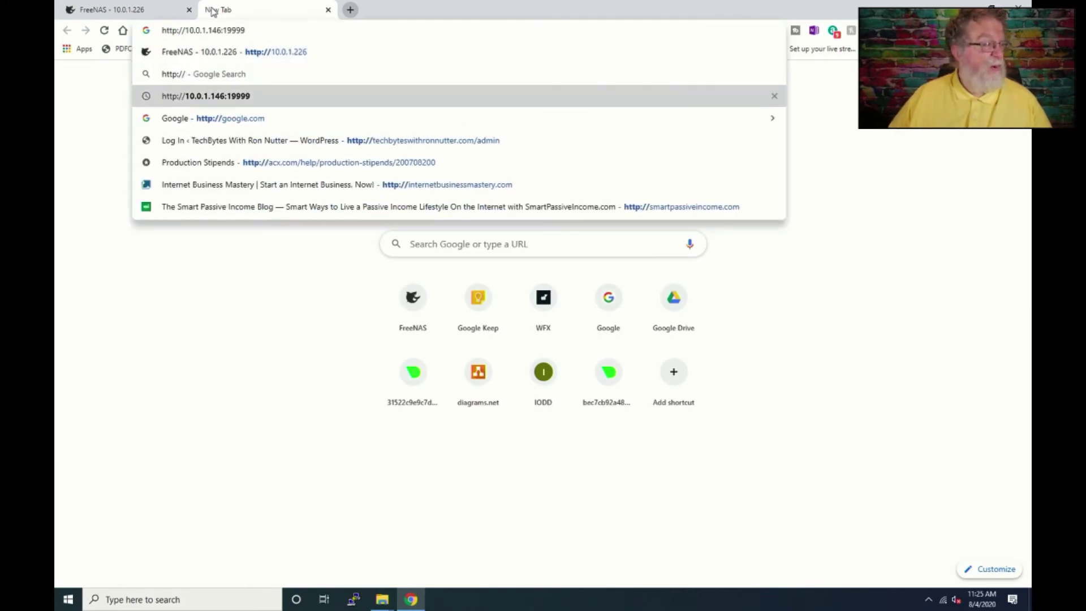
pyautogui.press('Return')
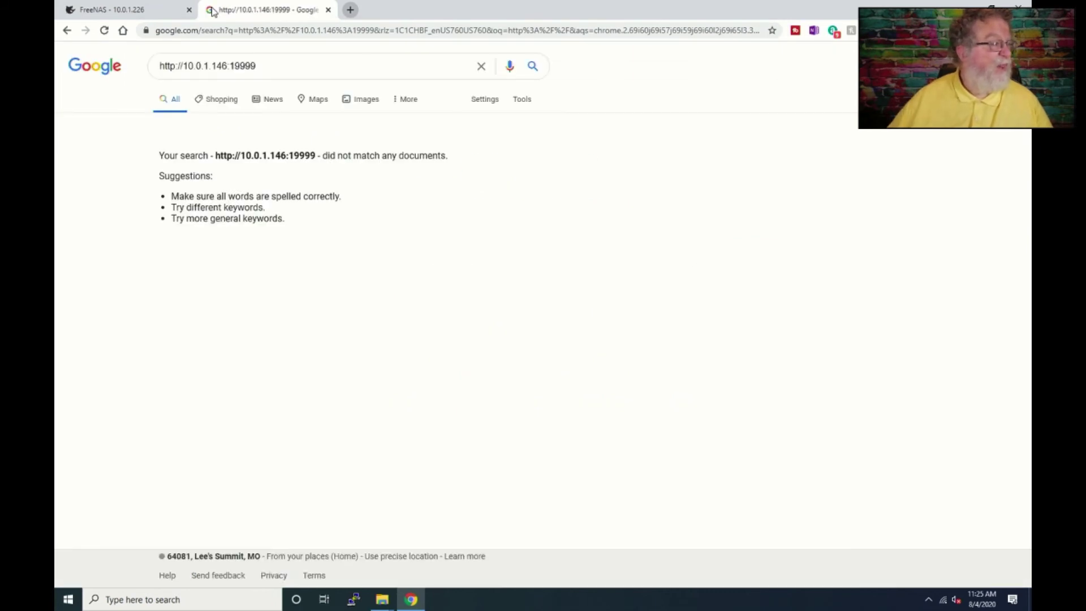
pyautogui.click(246, 29)
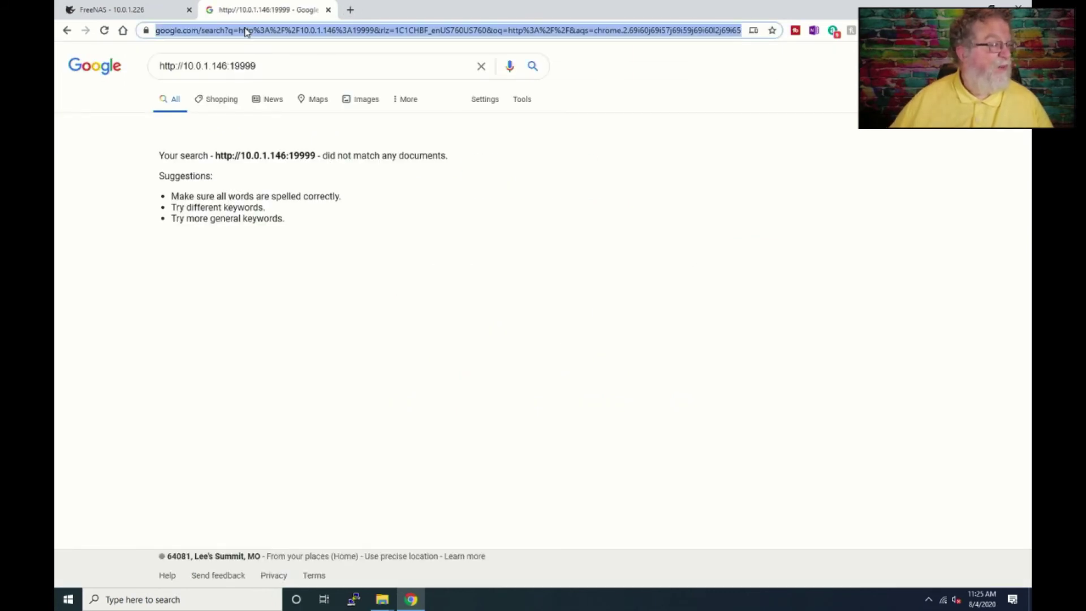
pyautogui.write('http:/')
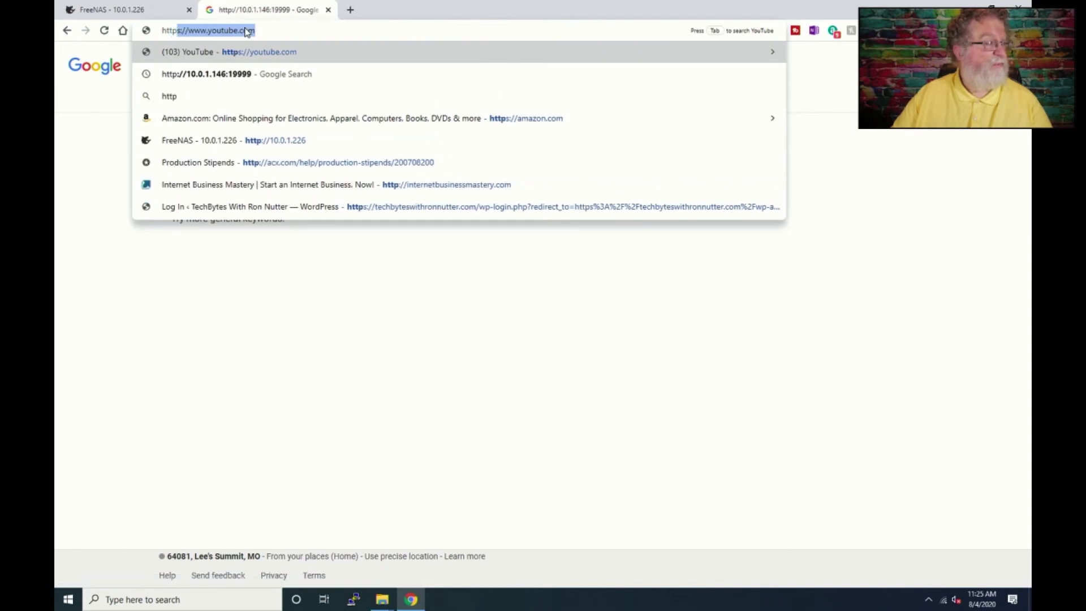
pyautogui.write('/')
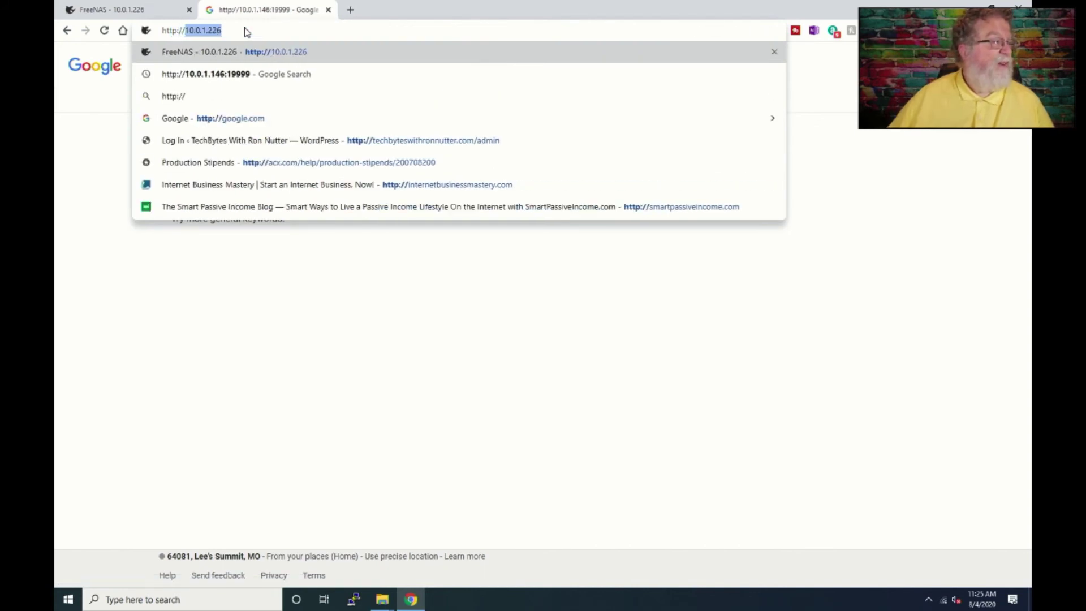
pyautogui.press('Right')
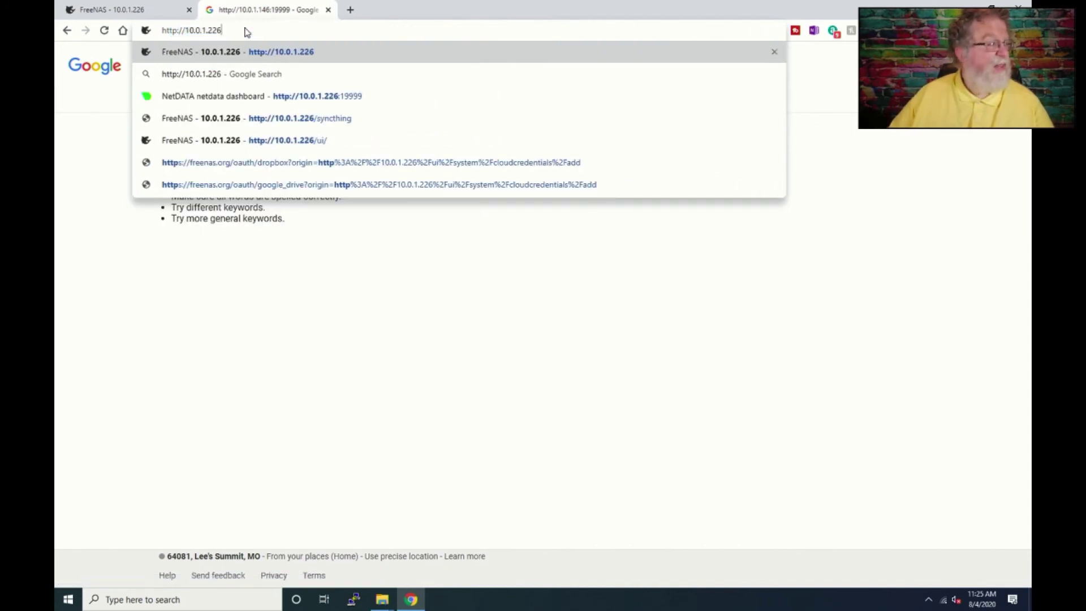
pyautogui.write(':"1')
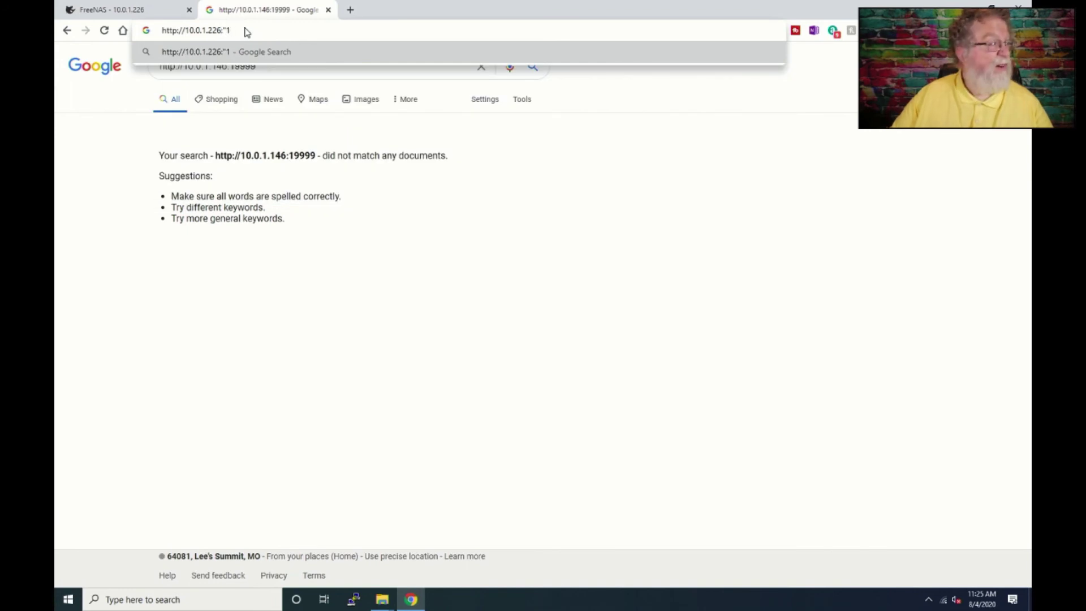
pyautogui.press('BackSpace')
pyautogui.press('BackSpace')
pyautogui.write('19999')
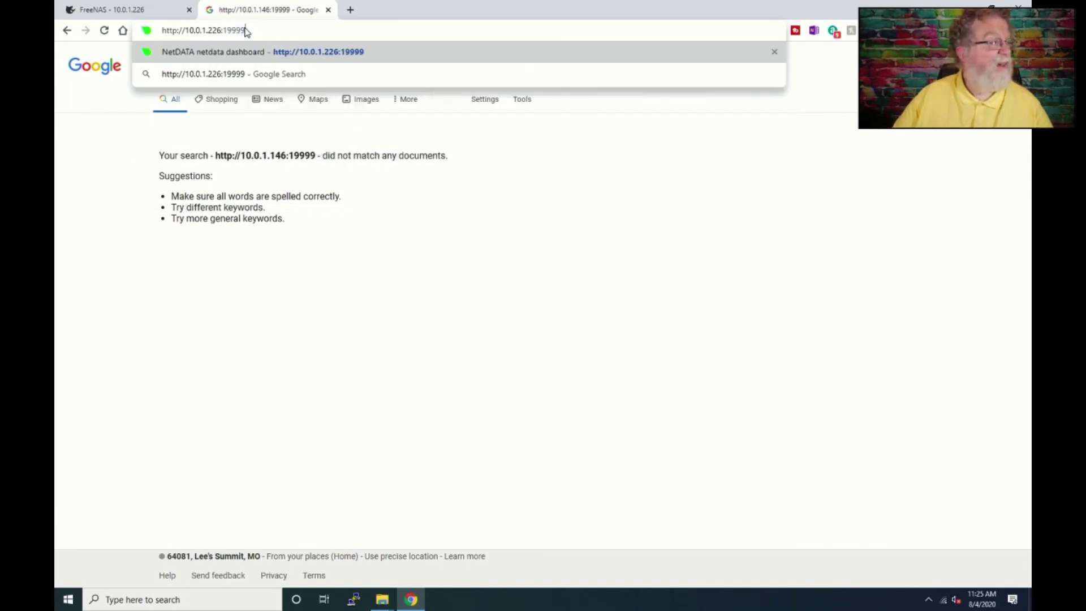
pyautogui.press('Return')
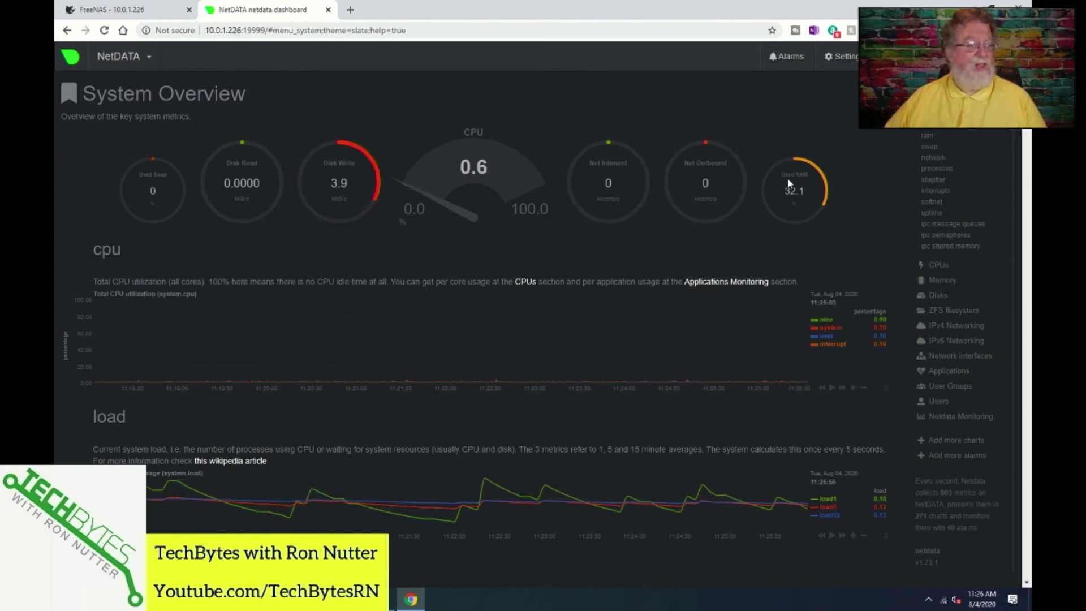
# Step: Compare the FreeNAS dashboard's system information with the NetDATA system overview
pyautogui.click(168, 13)
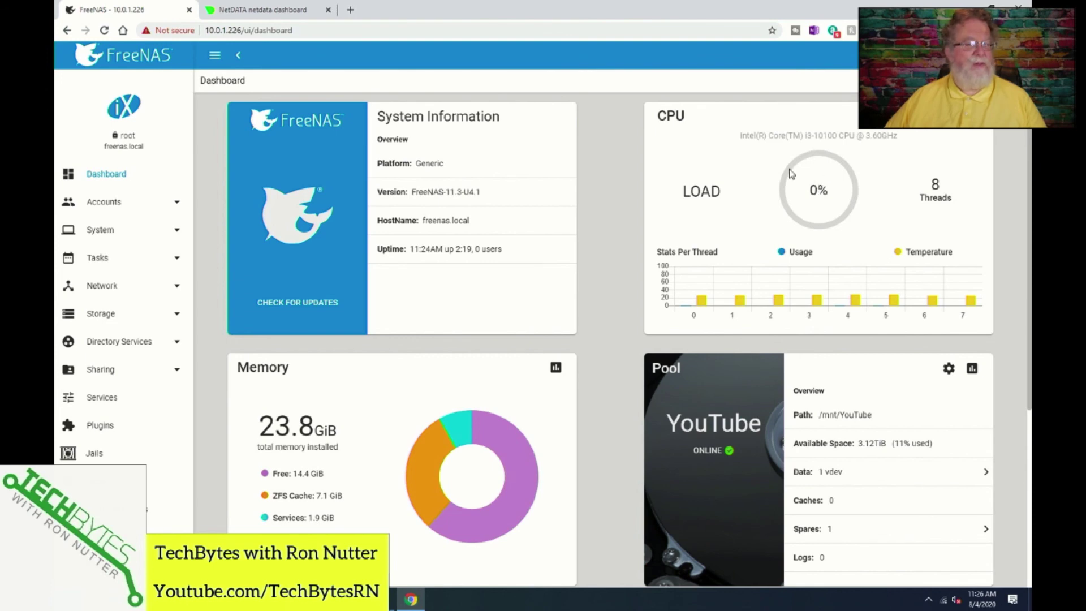
pyautogui.click(233, 11)
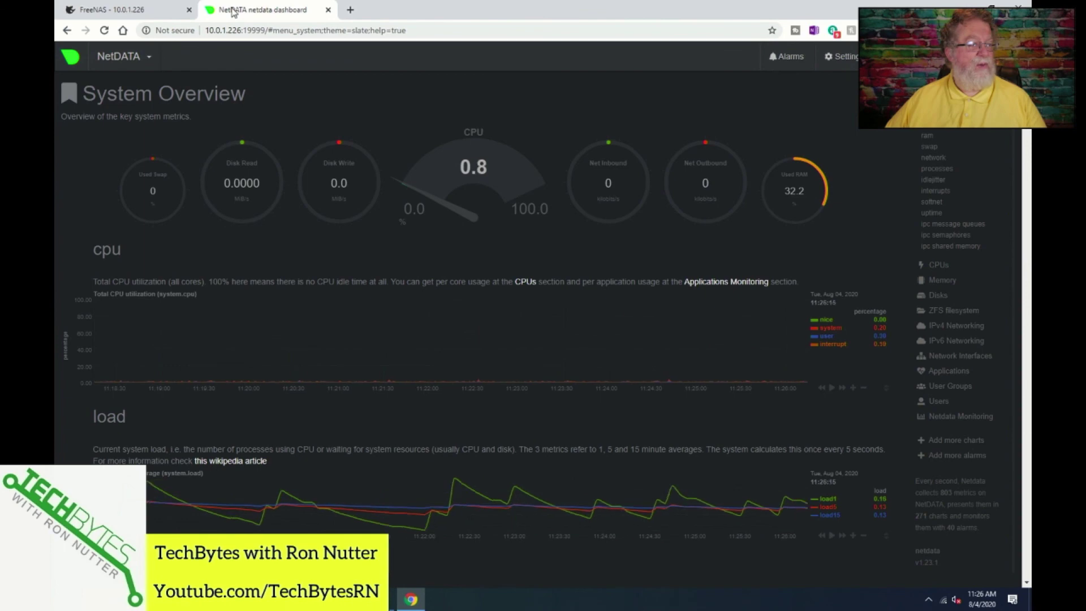